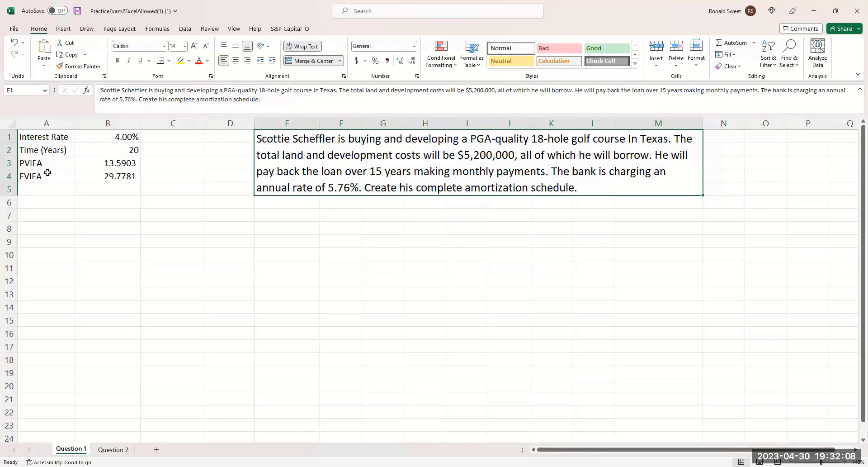
Step: Set the interest rate in B1 to the monthly rate with the formula +.0576/12
{"action": "mouse_move", "coordinate": [42, 136]}
{"action": "left_mouse_down"}
{"action": "mouse_move", "coordinate": [60, 163]}
{"action": "mouse_move", "coordinate": [128, 176]}
{"action": "left_mouse_up"}
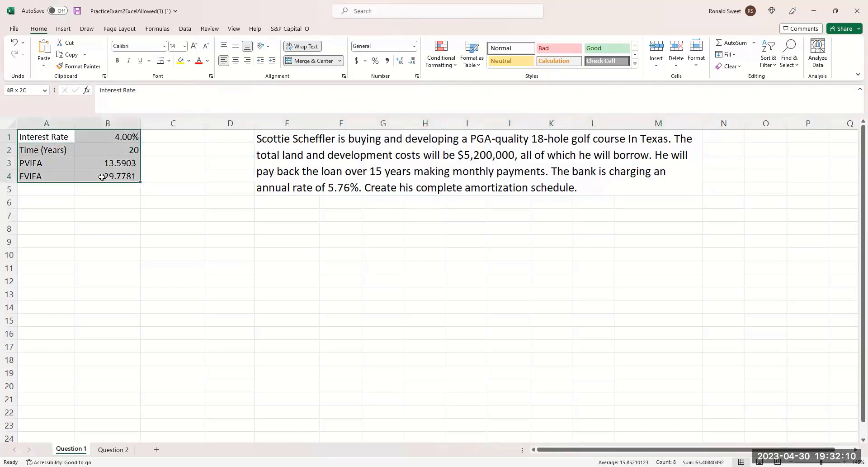
{"action": "left_click", "coordinate": [285, 163]}
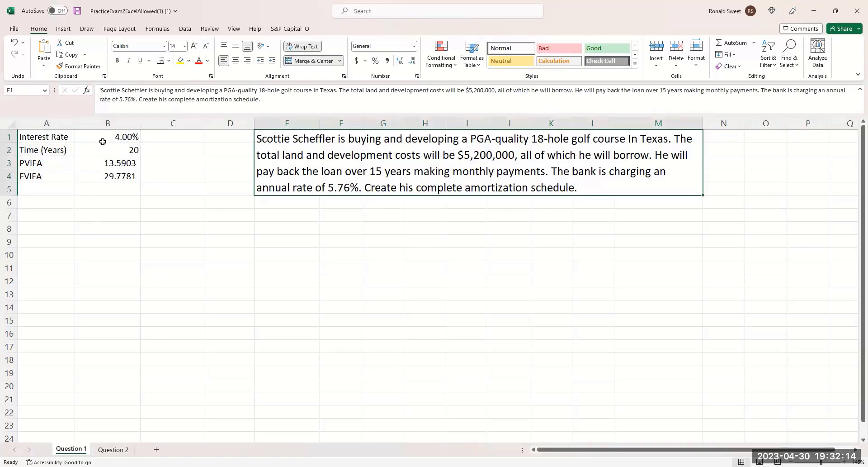
{"action": "left_click", "coordinate": [128, 137]}
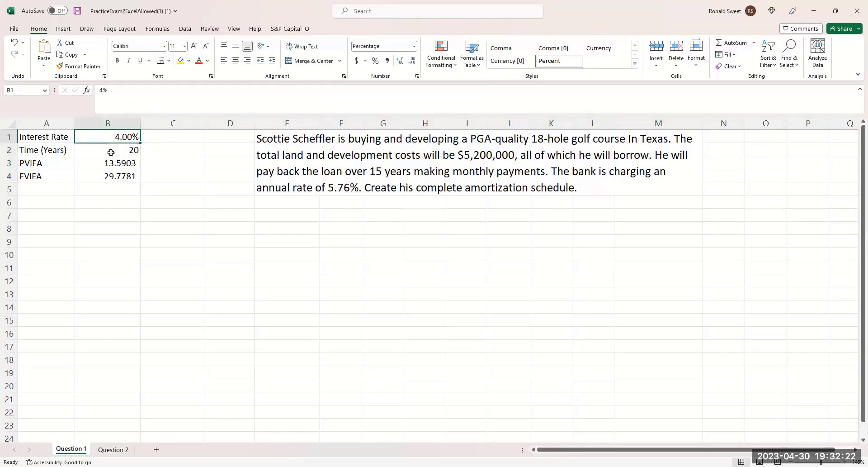
{"action": "type", "text": "+."}
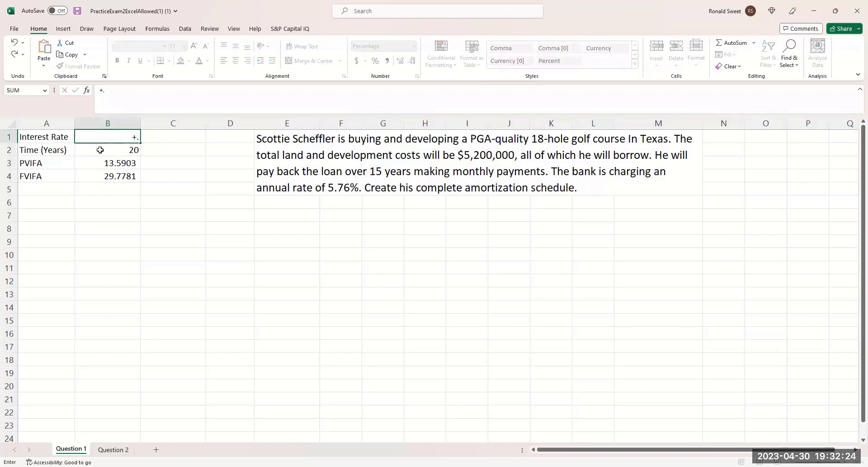
{"action": "type", "text": "0576/12"}
{"action": "key", "text": "Return"}
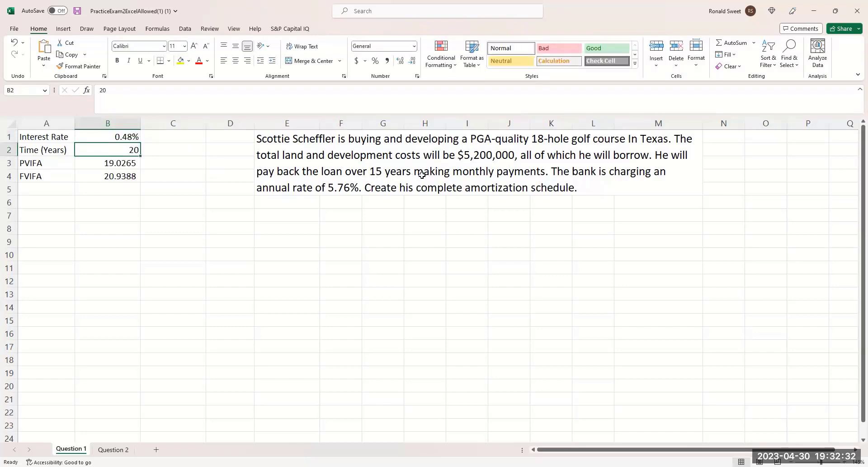
Step: Set the time value in B2 to the number of monthly payments with +15*12
{"action": "type", "text": "+15*12"}
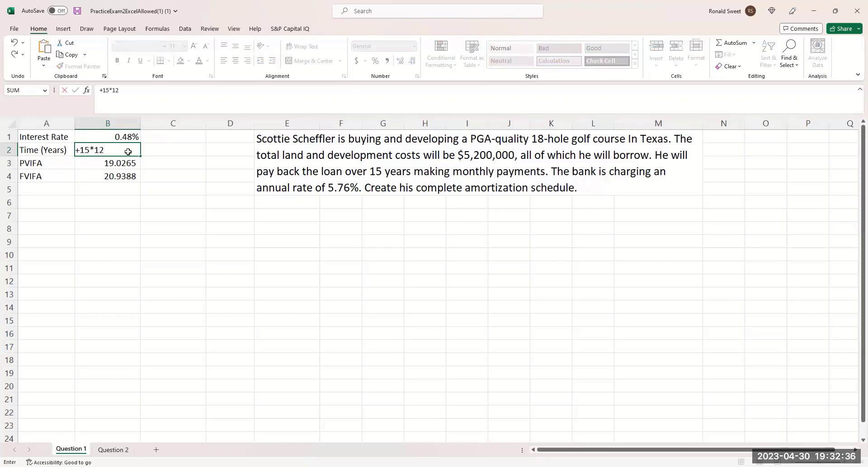
{"action": "key", "text": "Return"}
{"action": "key", "text": "Return"}
{"action": "key", "text": "Up"}
{"action": "key", "text": "Left"}
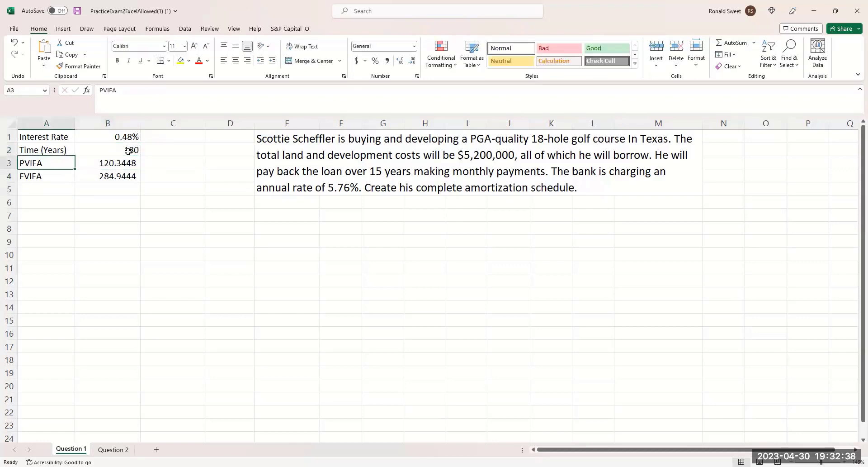
{"action": "key", "text": "shift+Right"}
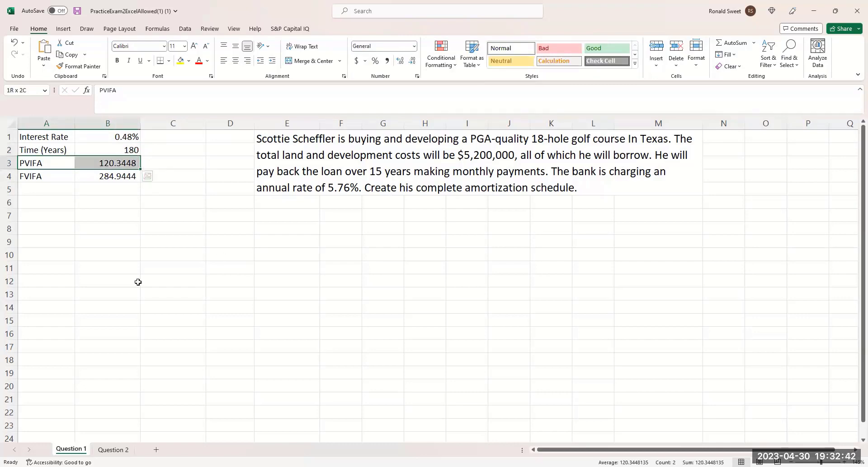
Step: Enter the amortization headers Time, Beg Bal, Interest, Pymt and End Bal across A9:E9
{"action": "left_click", "coordinate": [57, 240]}
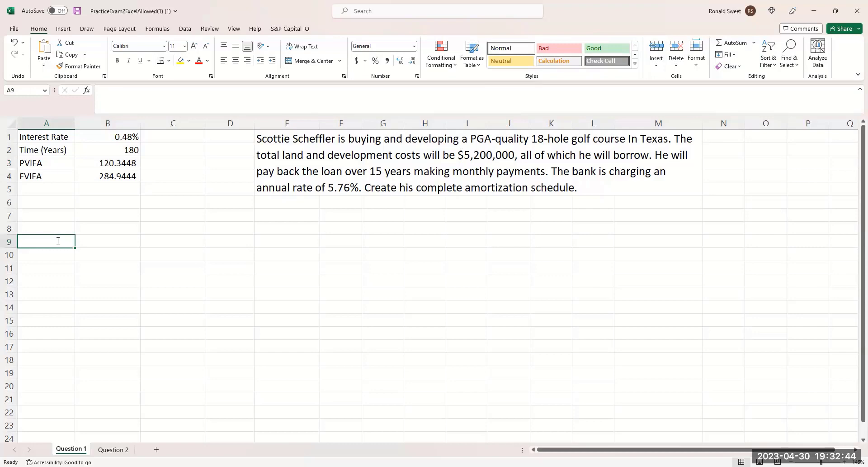
{"action": "type", "text": "Time"}
{"action": "key", "text": "Tab"}
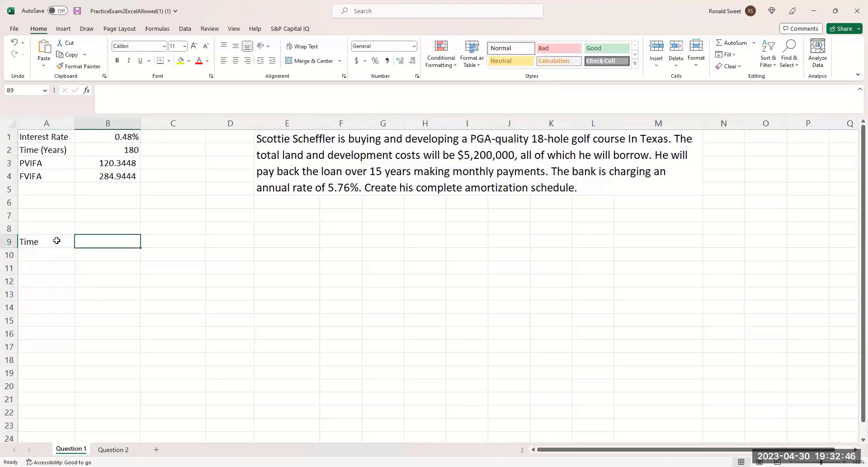
{"action": "type", "text": "Beg Bal"}
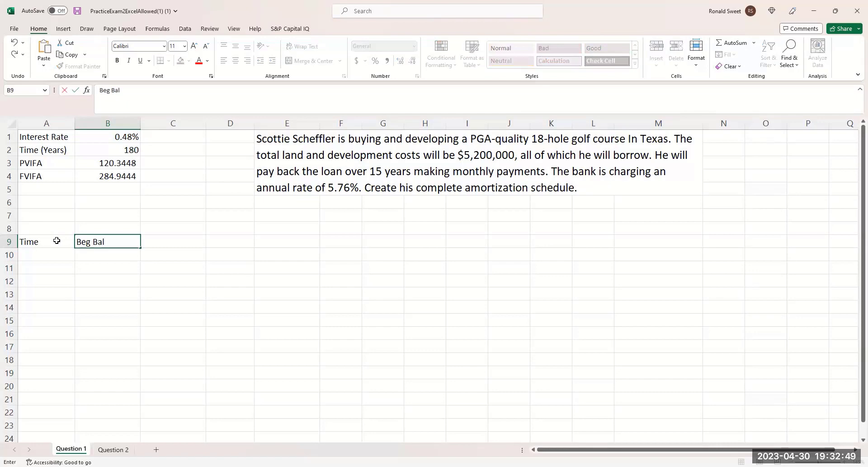
{"action": "key", "text": "Tab"}
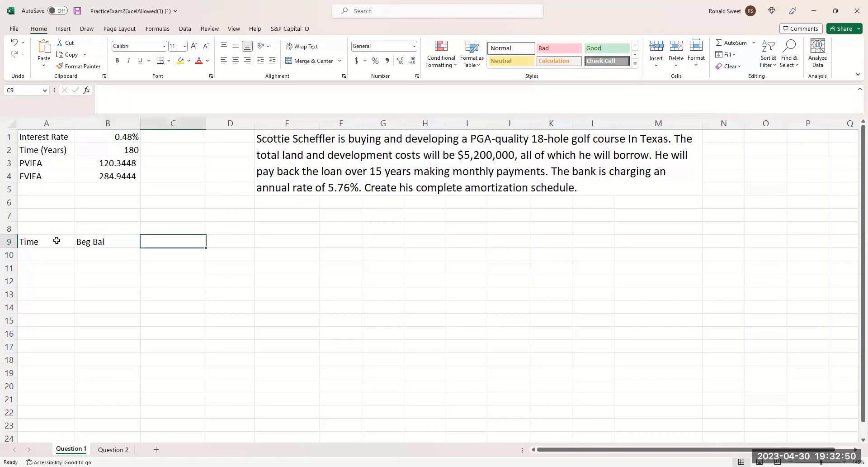
{"action": "type", "text": "Interest"}
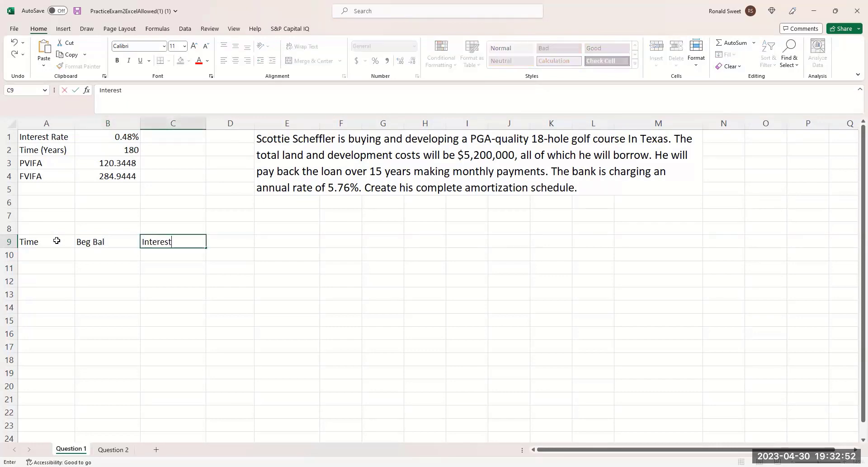
{"action": "key", "text": "Tab"}
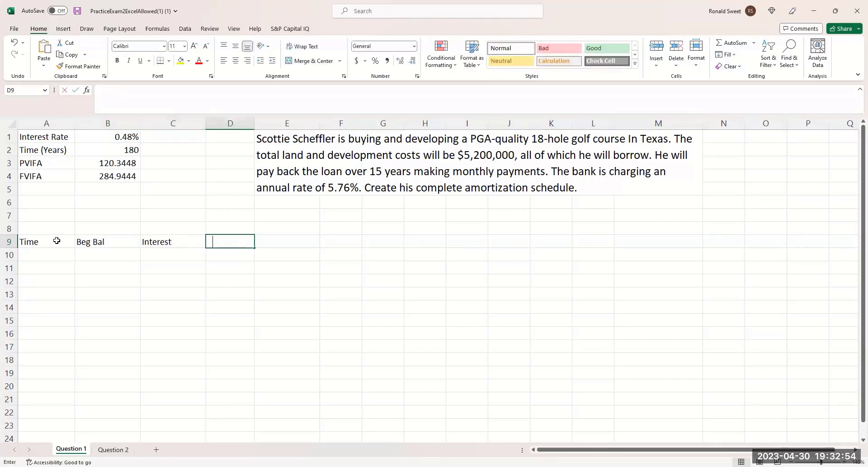
{"action": "type", "text": "Pymt"}
{"action": "key", "text": "Tab"}
{"action": "type", "text": "End"}
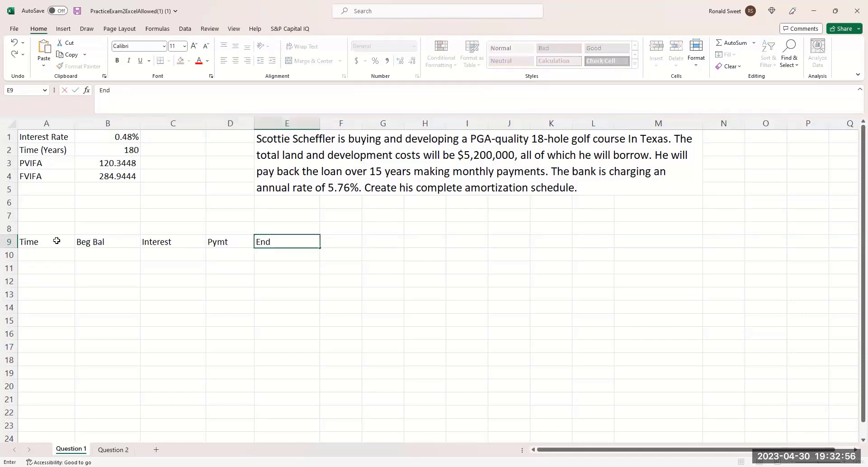
{"action": "type", "text": " Bal"}
{"action": "key", "text": "Return"}
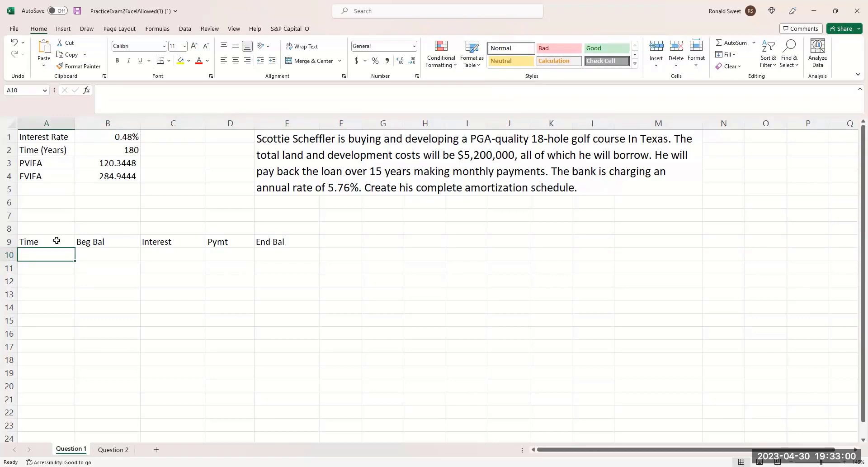
Step: Start the Time column with 1 in A10 and the formula +A10+1 in A11
{"action": "type", "text": "1"}
{"action": "key", "text": "Return"}
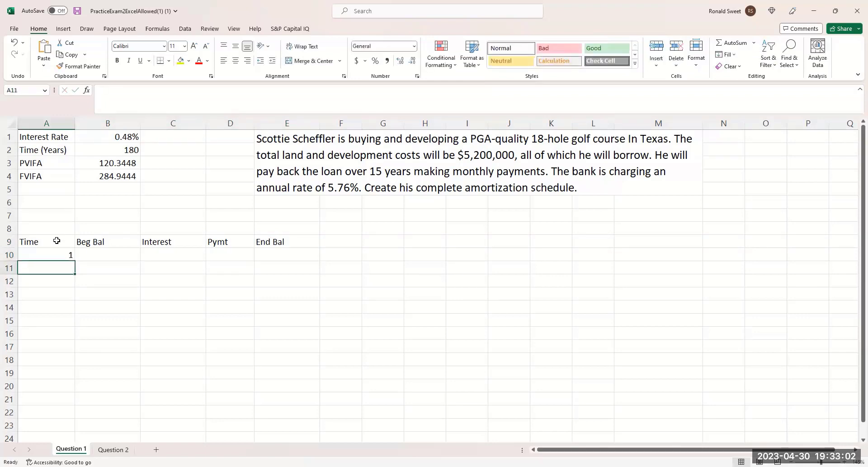
{"action": "type", "text": "+"}
{"action": "key", "text": "Up"}
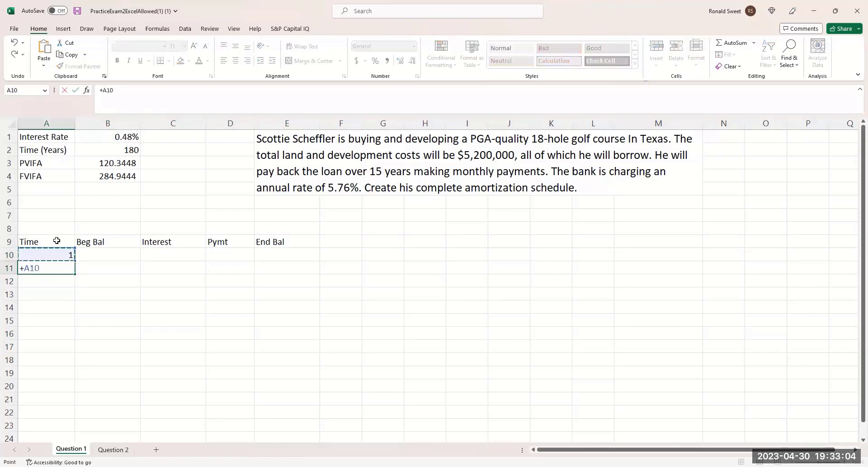
{"action": "type", "text": "+1"}
{"action": "key", "text": "Return"}
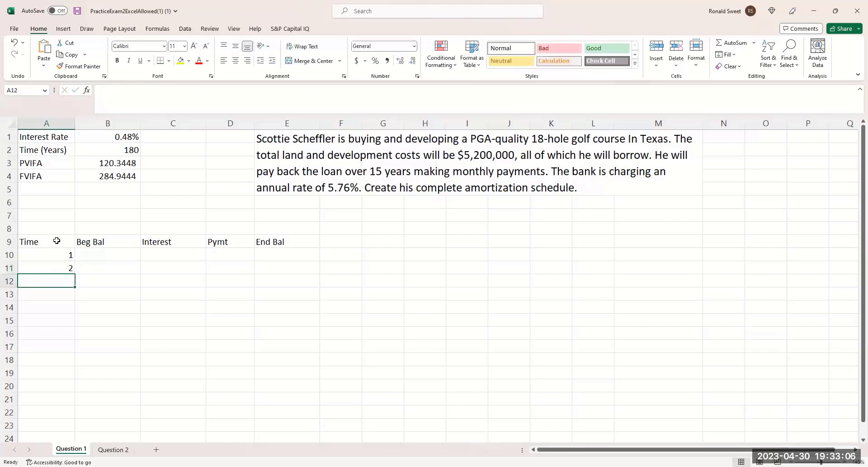
{"action": "key", "text": "Up"}
{"action": "key", "text": "Delete"}
{"action": "type", "text": "+"}
{"action": "key", "text": "Up"}
{"action": "type", "text": "+"}
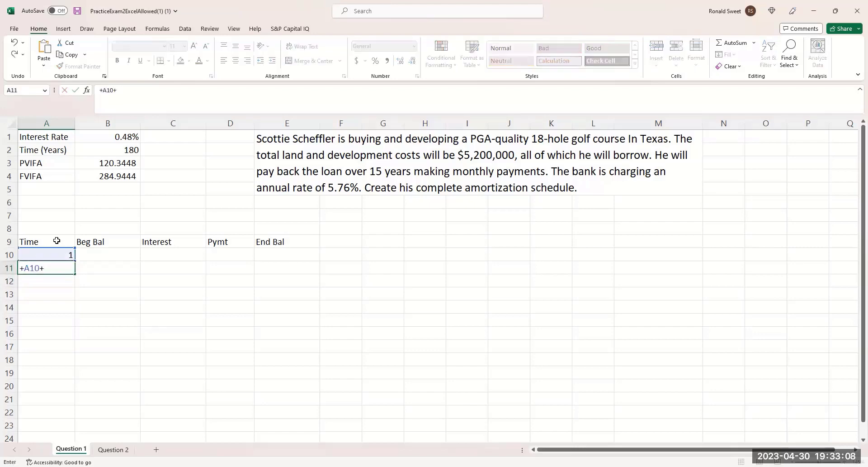
{"action": "key", "text": "Return"}
{"action": "key", "text": "Up"}
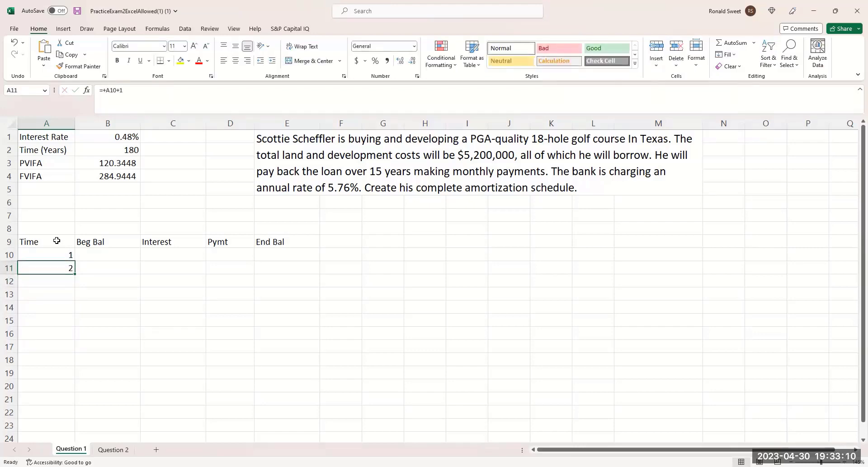
Step: Copy the A11 period formula down the Time column through row 195
{"action": "key", "text": "ctrl+c"}
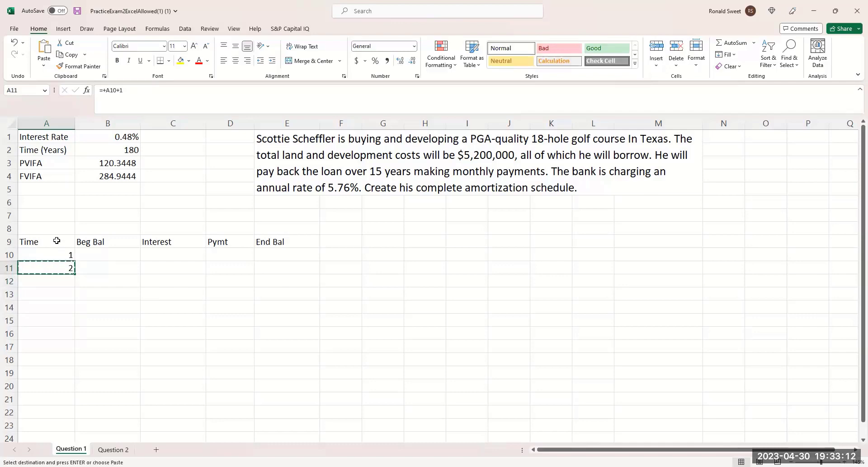
{"action": "key", "text": "shift+Page_Down"}
{"action": "key", "text": "shift+Page_Down"}
{"action": "key", "text": "shift+Page_Down"}
{"action": "key", "text": "shift+Page_Down"}
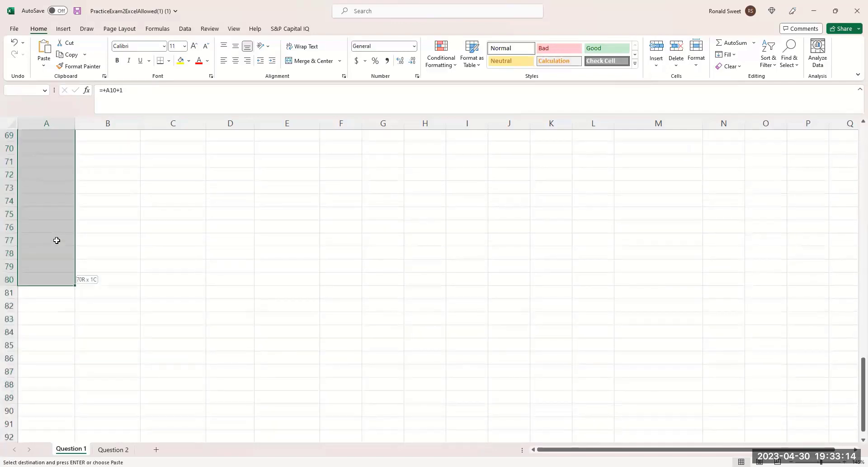
{"action": "key", "text": "shift+Page_Down"}
{"action": "key", "text": "shift+Page_Down"}
{"action": "key", "text": "shift+Page_Down"}
{"action": "key", "text": "shift+Page_Down"}
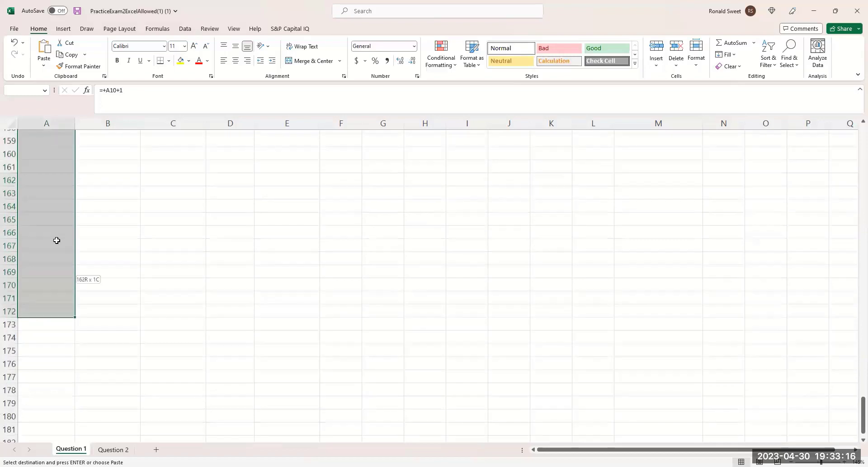
{"action": "key", "text": "Return"}
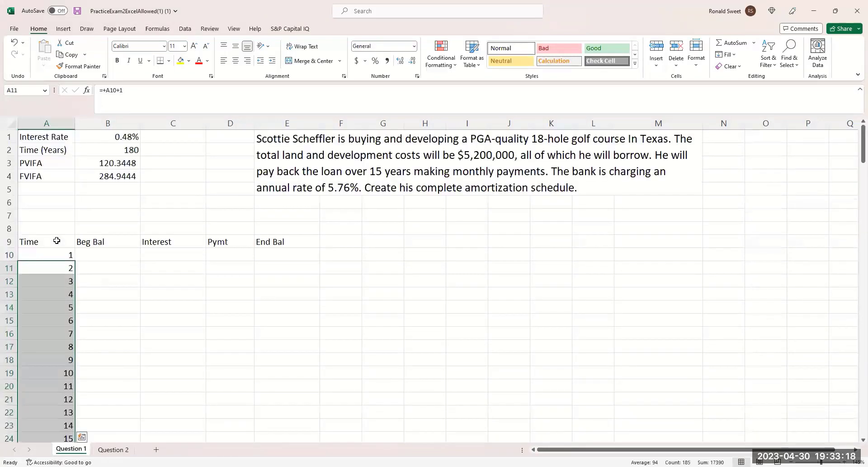
Step: Clear the surplus periods beyond 180 from A190:A195
{"action": "key", "text": "Down"}
{"action": "key", "text": "ctrl+Down"}
{"action": "key", "text": "shift+Up"}
{"action": "key", "text": "shift+Up"}
{"action": "key", "text": "shift+Up"}
{"action": "key", "text": "shift+Up"}
{"action": "key", "text": "shift+Up"}
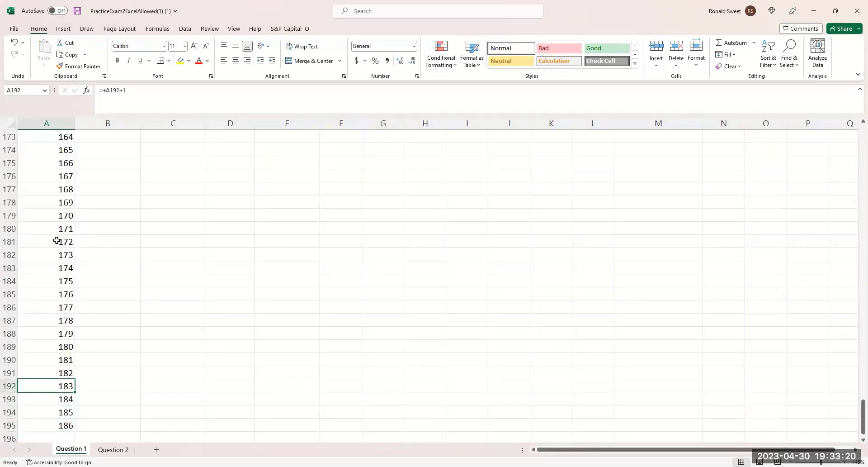
{"action": "key", "text": "Delete"}
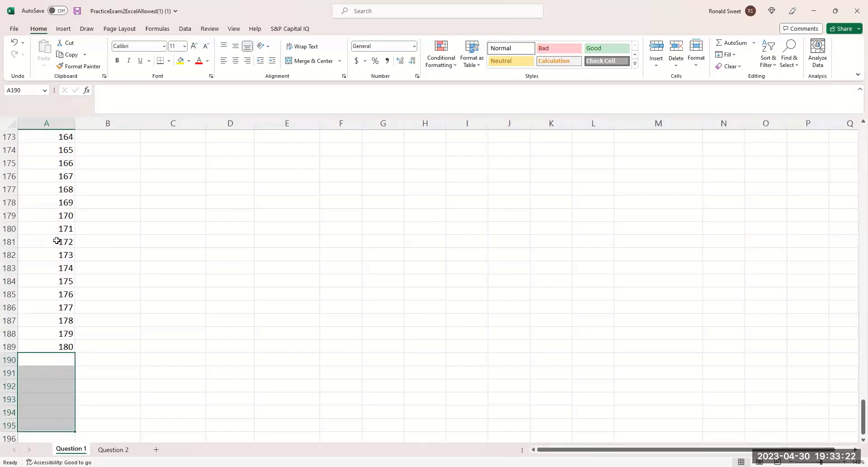
Step: Return to the loan inputs above the schedule and check the term formula in B2
{"action": "key", "text": "ctrl+Up"}
{"action": "key", "text": "ctrl+Up"}
{"action": "key", "text": "Up"}
{"action": "key", "text": "Up"}
{"action": "key", "text": "Up"}
{"action": "key", "text": "Up"}
{"action": "key", "text": "Down"}
{"action": "key", "text": "Down"}
{"action": "key", "text": "Down"}
{"action": "key", "text": "Down"}
{"action": "key", "text": "Down"}
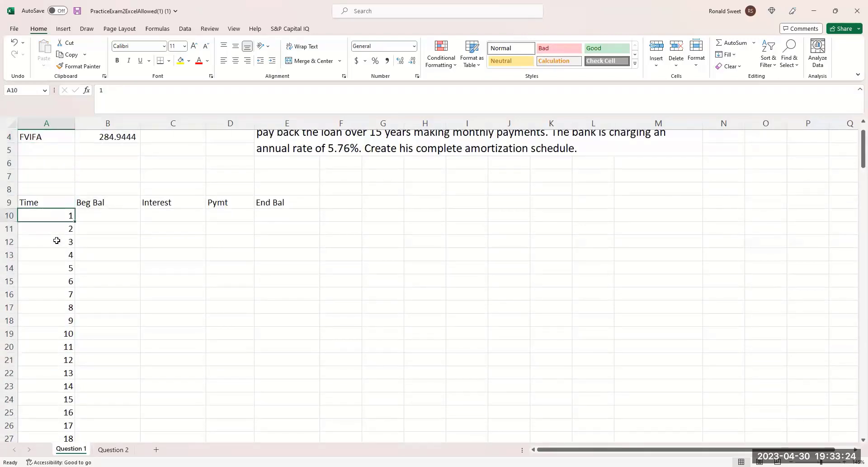
{"action": "key", "text": "Right"}
{"action": "key", "text": "Up"}
{"action": "key", "text": "Up"}
{"action": "key", "text": "Up"}
{"action": "key", "text": "Up"}
{"action": "key", "text": "Up"}
{"action": "key", "text": "Up"}
{"action": "key", "text": "Up"}
{"action": "key", "text": "Up"}
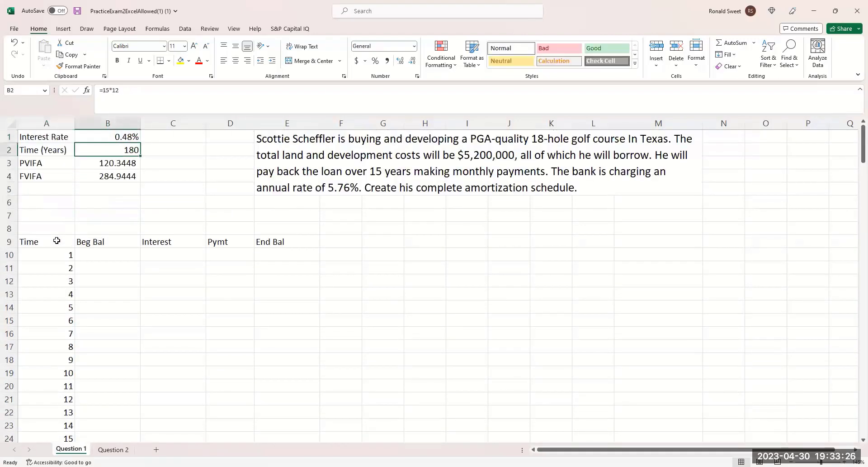
Step: Enter the loan amount 5200000 as the first beginning balance in B10
{"action": "key", "text": "Down"}
{"action": "key", "text": "Down"}
{"action": "key", "text": "Down"}
{"action": "key", "text": "Down"}
{"action": "key", "text": "Down"}
{"action": "key", "text": "Down"}
{"action": "key", "text": "Down"}
{"action": "key", "text": "Down"}
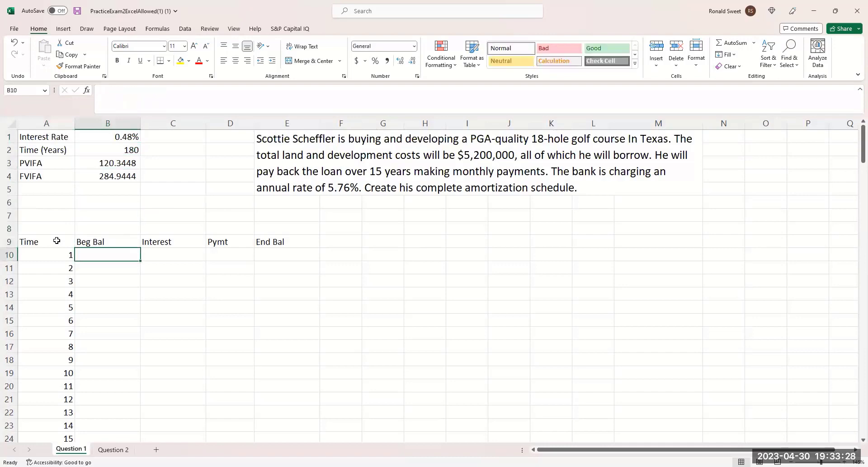
{"action": "type", "text": "5200000"}
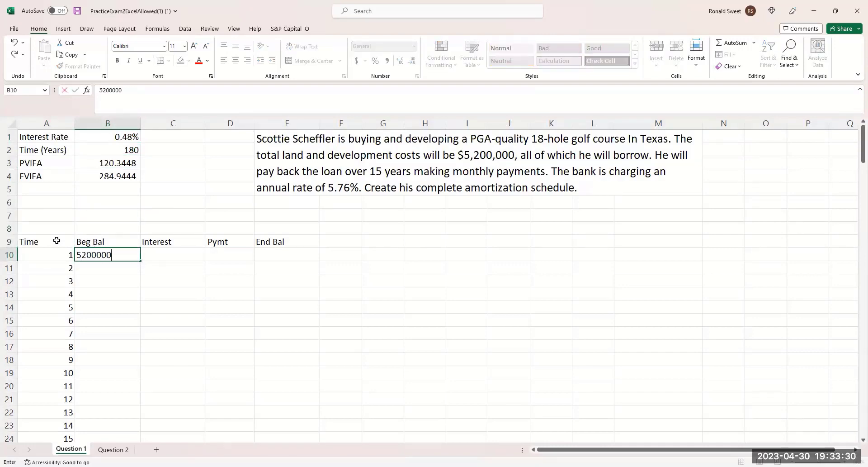
{"action": "key", "text": "Return"}
{"action": "key", "text": "Up"}
{"action": "key", "text": "Right"}
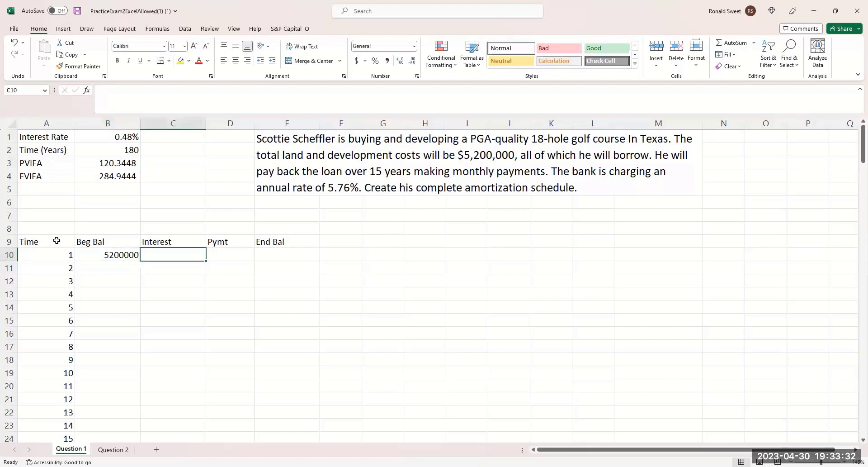
Step: Enter the first period's interest formula in C10 as B10 times the locked rate $B$1
{"action": "type", "text": "+"}
{"action": "key", "text": "Left"}
{"action": "type", "text": "*"}
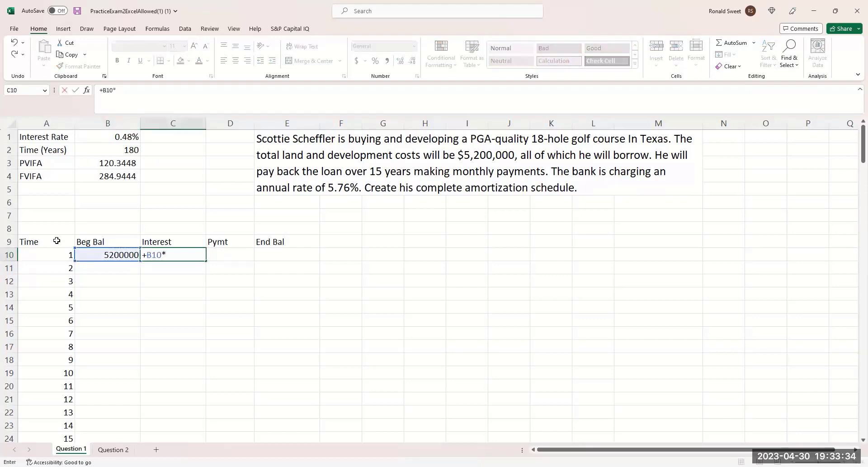
{"action": "key", "text": "Up"}
{"action": "key", "text": "Up"}
{"action": "key", "text": "Up"}
{"action": "key", "text": "Up"}
{"action": "key", "text": "Up"}
{"action": "key", "text": "Up"}
{"action": "key", "text": "Up"}
{"action": "key", "text": "Up"}
{"action": "key", "text": "Up"}
{"action": "key", "text": "Left"}
{"action": "key", "text": "Left"}
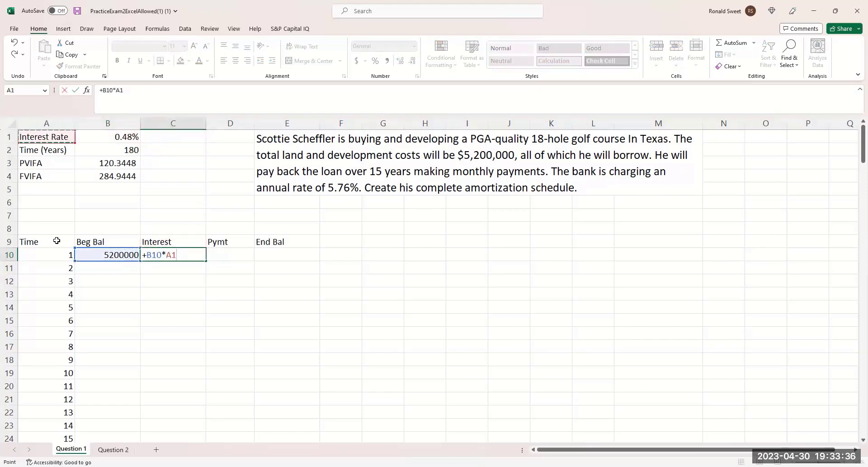
{"action": "key", "text": "Right"}
{"action": "key", "text": "F4"}
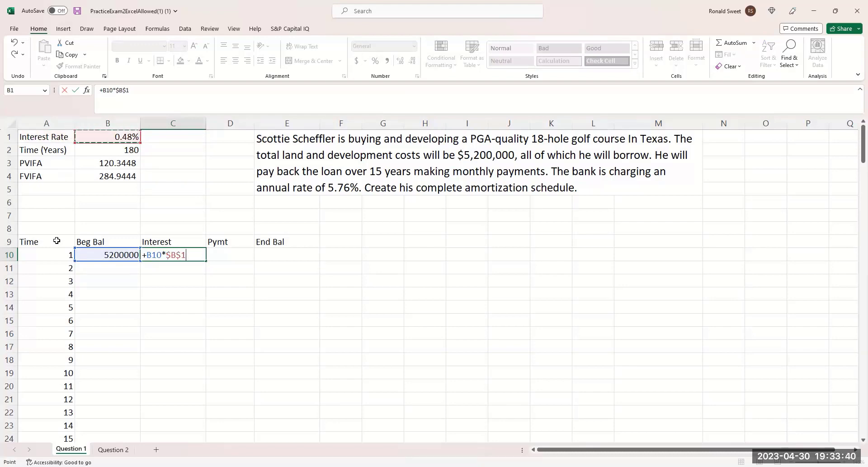
{"action": "key", "text": "Return"}
Step: Write the note "5,200,000 / PVIFA" in D8 above the Pymt heading
{"action": "key", "text": "Up"}
{"action": "key", "text": "Right"}
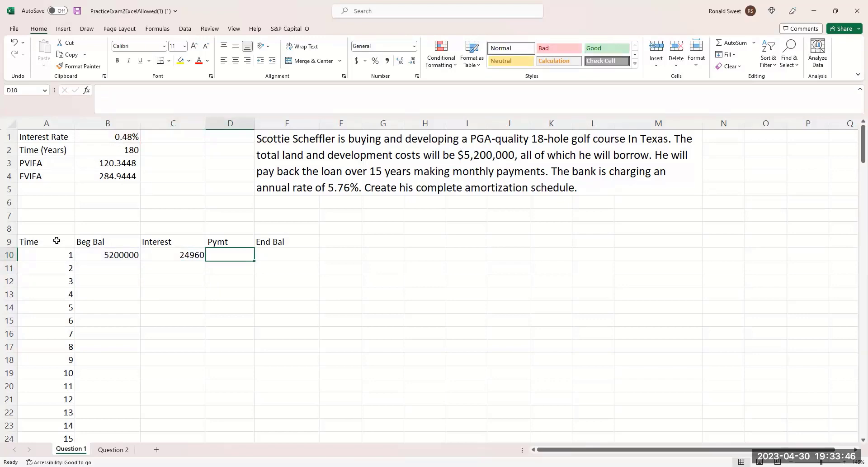
{"action": "key", "text": "Up"}
{"action": "key", "text": "Up"}
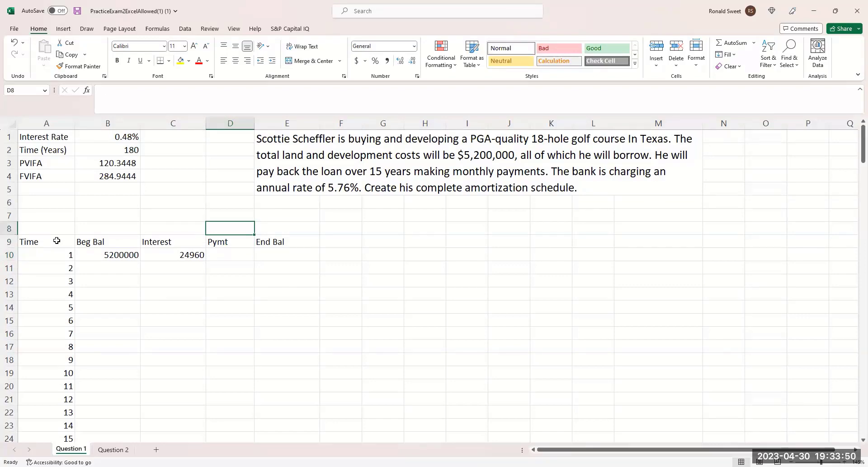
{"action": "type", "text": "5,20"}
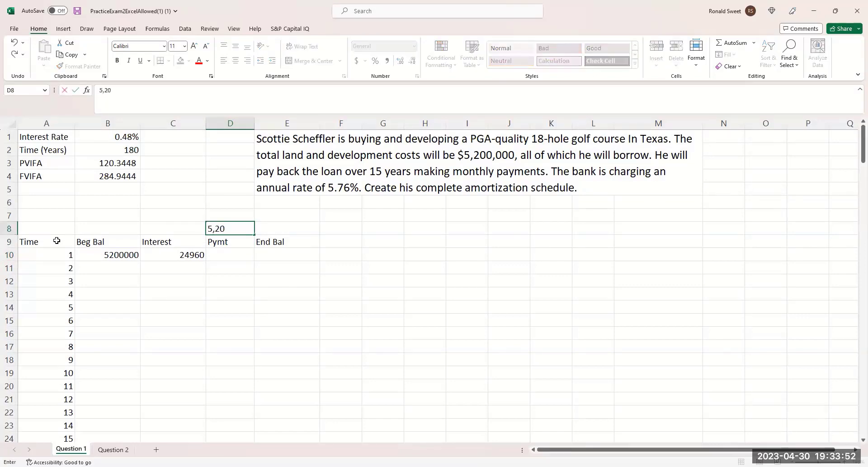
{"action": "type", "text": "0,000 / PVFUF"}
{"action": "key", "text": "BackSpace"}
{"action": "key", "text": "BackSpace"}
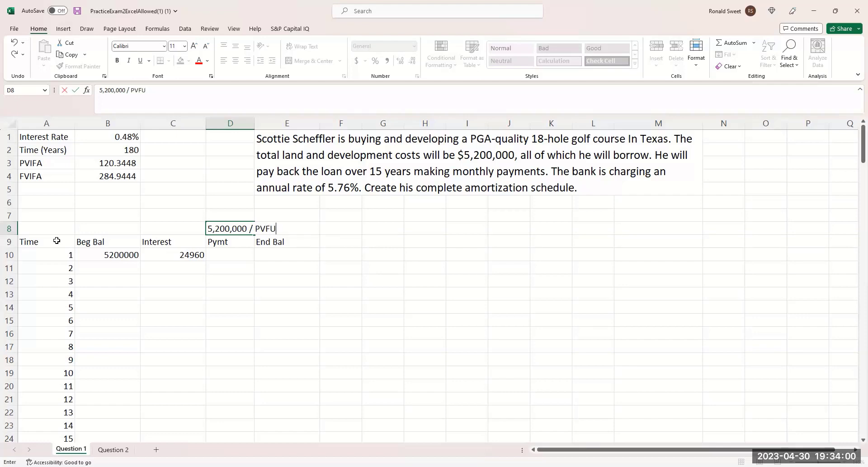
{"action": "type", "text": "A"}
{"action": "key", "text": "BackSpace"}
{"action": "key", "text": "BackSpace"}
{"action": "type", "text": "IFA"}
{"action": "key", "text": "Return"}
Step: Calculate the first payment in D10 by dividing the beginning balance B10 by the PVIFA in B3
{"action": "key", "text": "Return"}
{"action": "type", "text": "+"}
{"action": "key", "text": "Left"}
{"action": "key", "text": "Left"}
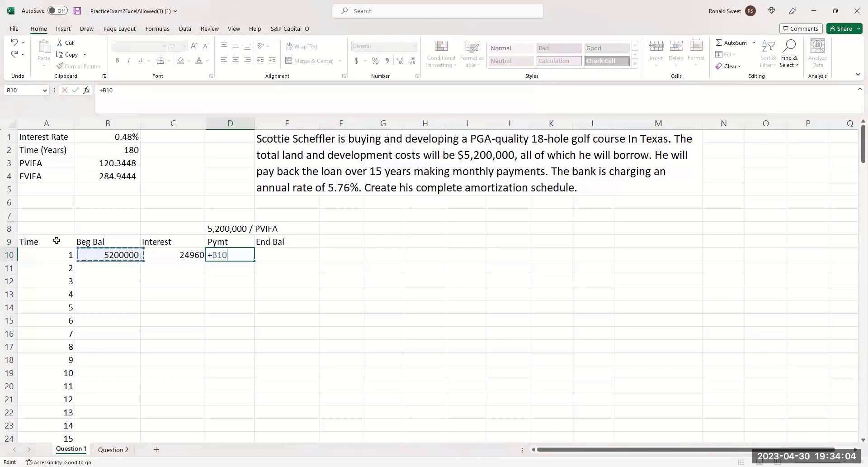
{"action": "type", "text": "/"}
{"action": "key", "text": "Left"}
{"action": "key", "text": "Left"}
{"action": "key", "text": "Up"}
{"action": "key", "text": "Up"}
{"action": "key", "text": "Up"}
{"action": "key", "text": "Up"}
{"action": "key", "text": "Up"}
{"action": "key", "text": "Up"}
{"action": "key", "text": "Up"}
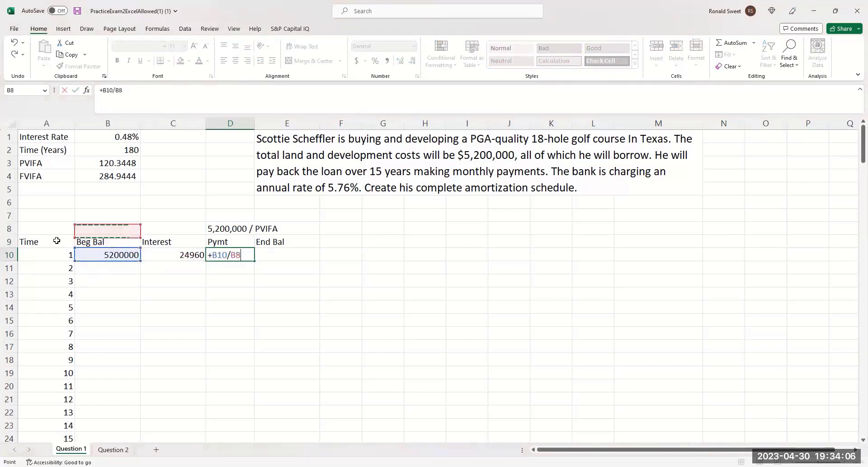
{"action": "key", "text": "Return"}
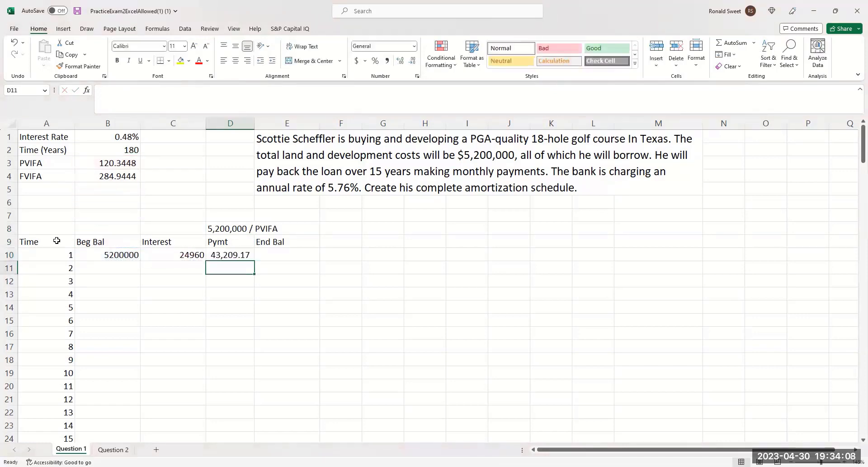
Step: Enter the first ending balance in E10 with the formula +B10+C10-D10
{"action": "key", "text": "Up"}
{"action": "key", "text": "Right"}
{"action": "type", "text": "+"}
{"action": "key", "text": "Left"}
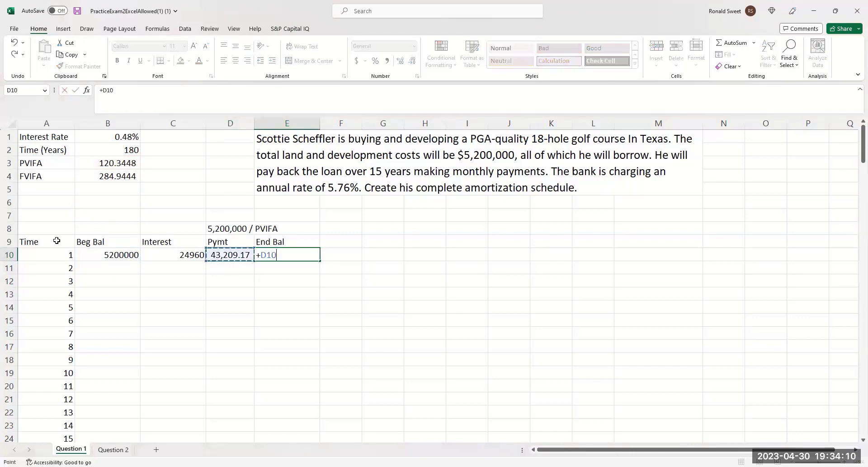
{"action": "key", "text": "Left"}
{"action": "key", "text": "Left"}
{"action": "type", "text": "+"}
{"action": "key", "text": "Left"}
{"action": "key", "text": "Left"}
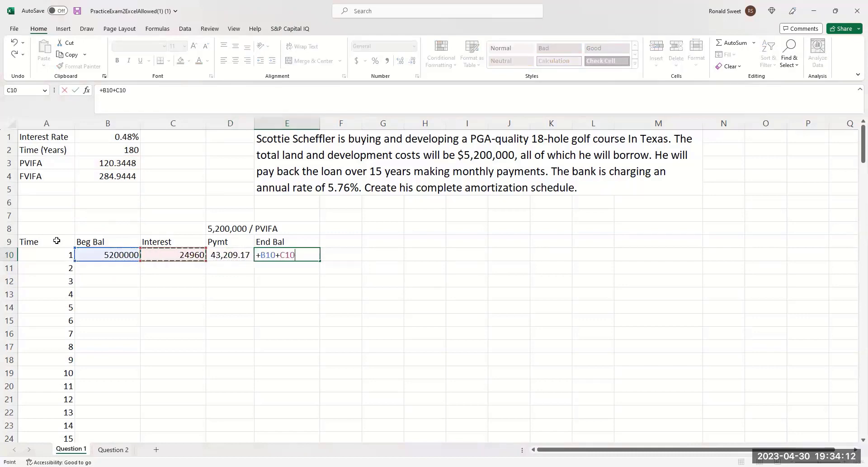
{"action": "type", "text": "-"}
{"action": "key", "text": "Left"}
{"action": "key", "text": "Return"}
Step: Apply the comma number style to the first period's amounts in B10:E10
{"action": "key", "text": "Left"}
{"action": "key", "text": "Left"}
{"action": "key", "text": "Left"}
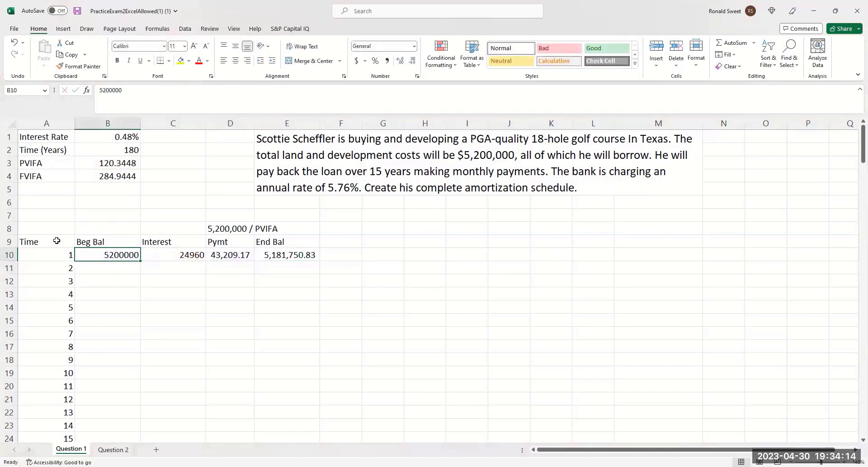
{"action": "key", "text": "shift+Right"}
{"action": "key", "text": "shift+Right"}
{"action": "key", "text": "shift+Right"}
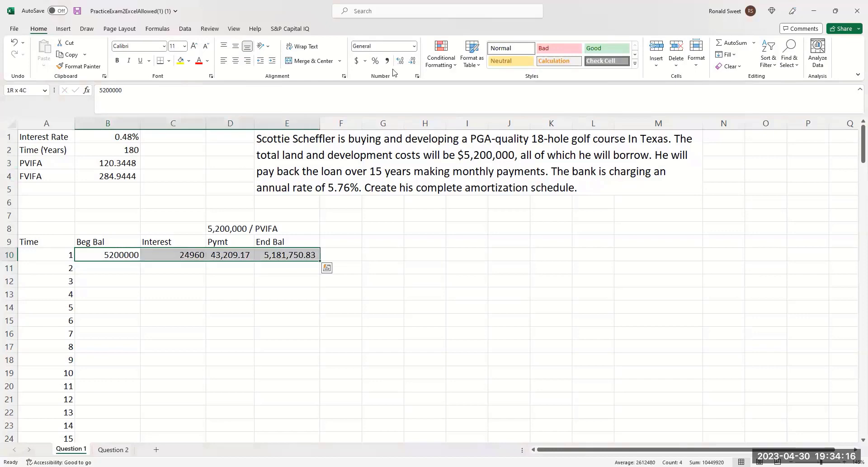
{"action": "key", "text": "alt+h"}
{"action": "key", "text": "k"}
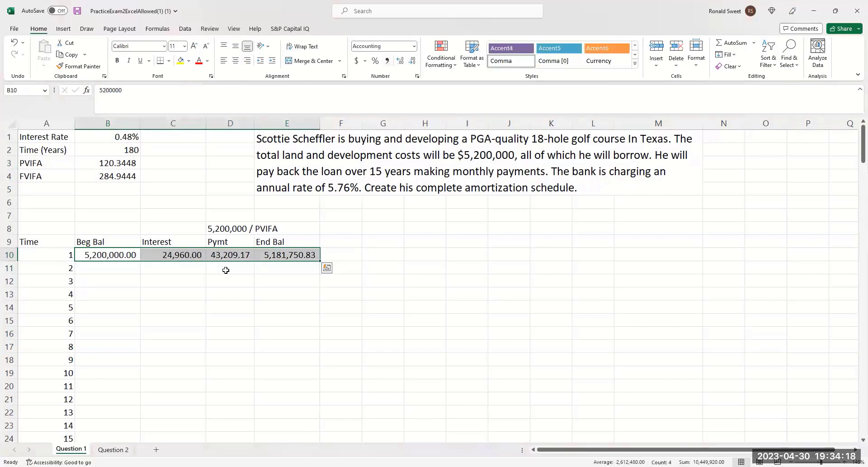
Step: Link the second beginning balance in B11 to the prior ending balance in E10
{"action": "left_click", "coordinate": [111, 270]}
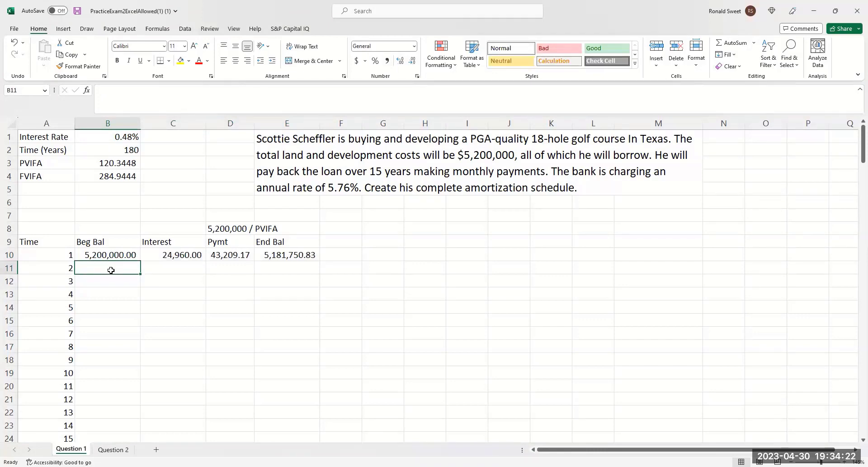
{"action": "type", "text": "+"}
{"action": "key", "text": "Up"}
{"action": "key", "text": "Right"}
{"action": "key", "text": "Right"}
{"action": "key", "text": "Right"}
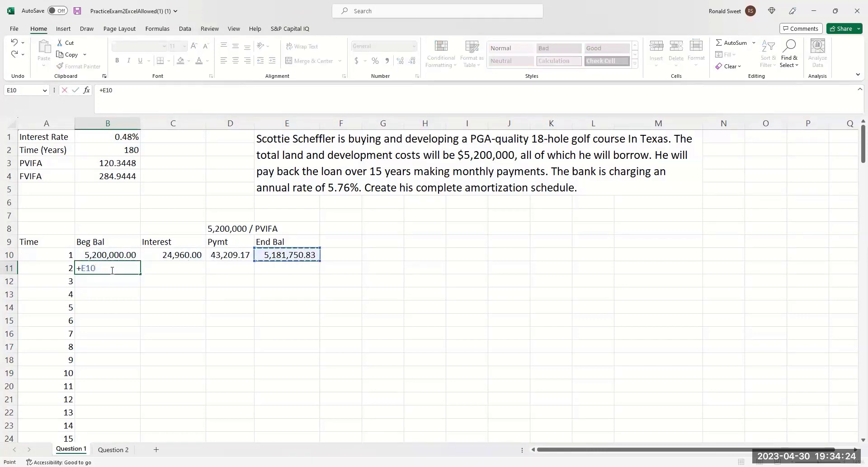
{"action": "key", "text": "Return"}
Step: Copy the interest formula from C10 to C11 and check its cell references
{"action": "key", "text": "Up"}
{"action": "key", "text": "Right"}
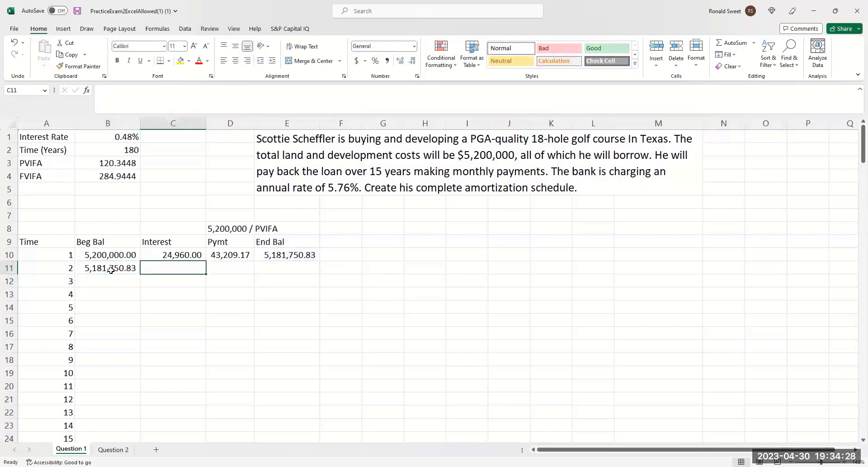
{"action": "key", "text": "Up"}
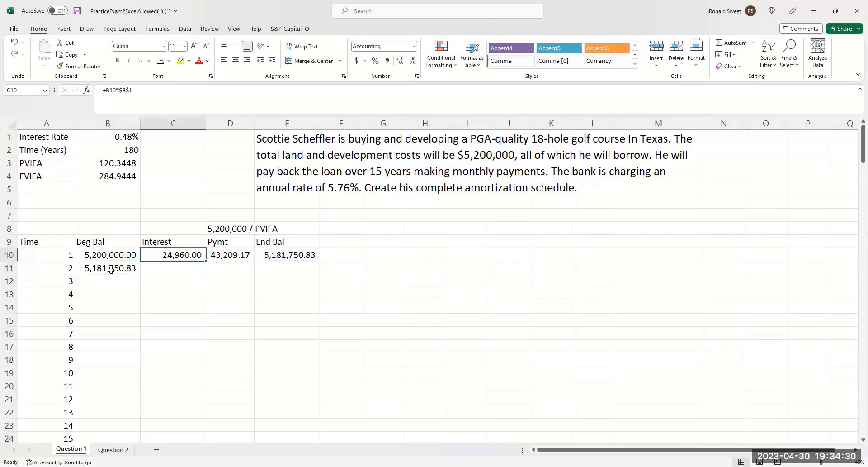
{"action": "key", "text": "ctrl+c"}
{"action": "key", "text": "Down"}
{"action": "key", "text": "Return"}
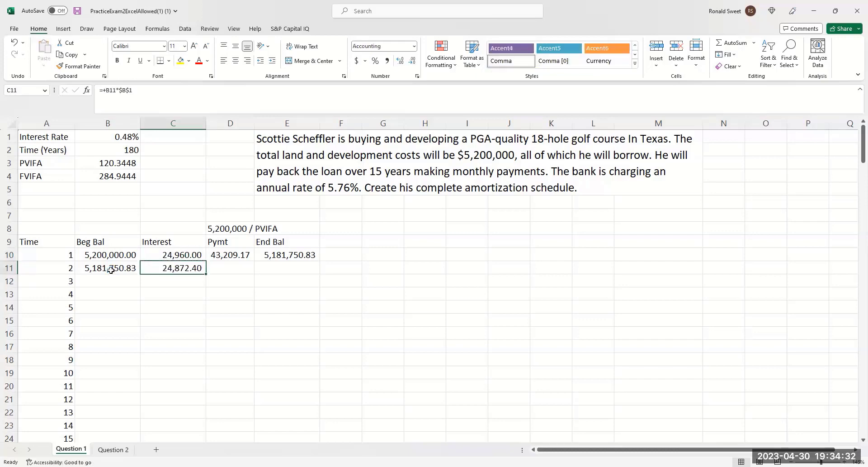
{"action": "key", "text": "F2"}
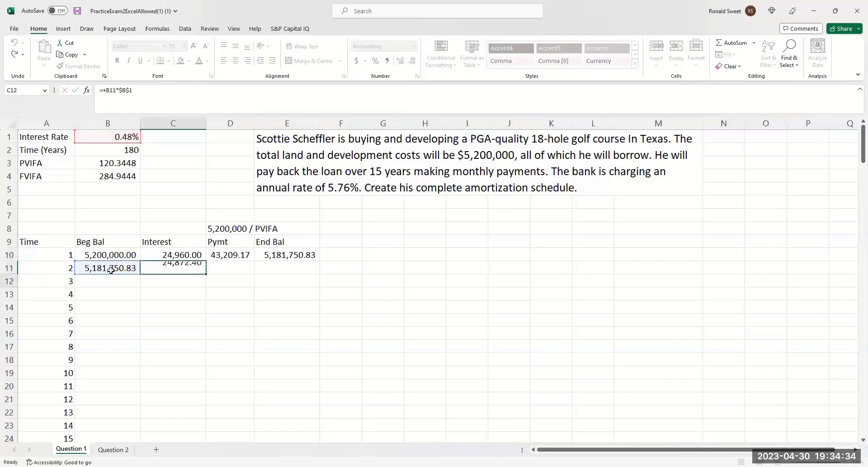
{"action": "key", "text": "Return"}
Step: Set the second payment in D11 equal to the payment above it in D10
{"action": "key", "text": "Up"}
{"action": "key", "text": "Right"}
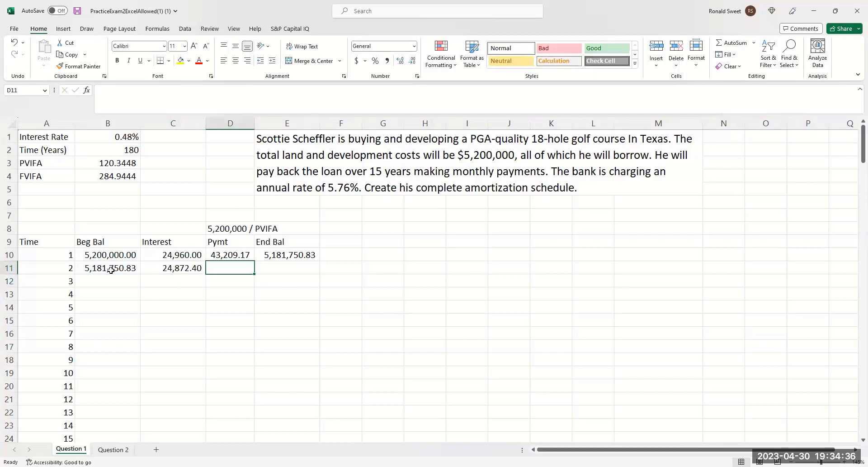
{"action": "type", "text": "=+"}
{"action": "key", "text": "Up"}
{"action": "key", "text": "Return"}
Step: Copy the ending balance formula from E10 to E11
{"action": "key", "text": "Up"}
{"action": "key", "text": "Right"}
{"action": "key", "text": "Up"}
{"action": "key", "text": "ctrl+c"}
{"action": "key", "text": "Down"}
{"action": "key", "text": "Return"}
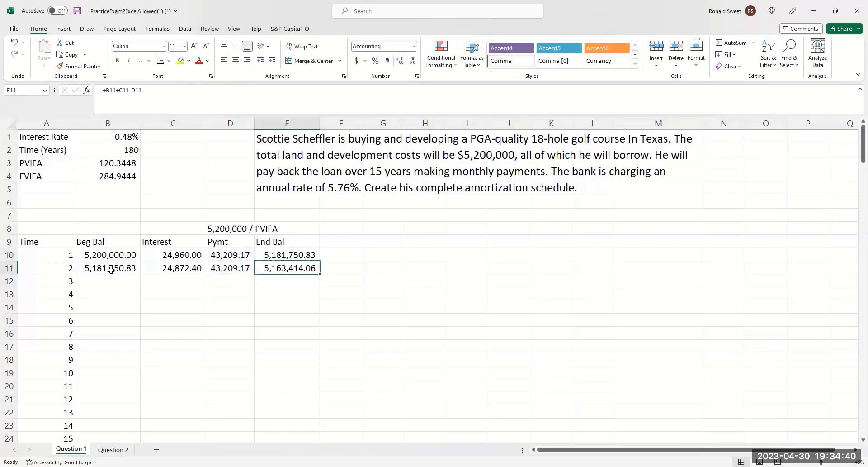
Step: Fill the row 11 formulas in B11:E11 down through period 180 in row 189
{"action": "key", "text": "Left"}
{"action": "key", "text": "Left"}
{"action": "key", "text": "Left"}
{"action": "key", "text": "ctrl+shift+Right"}
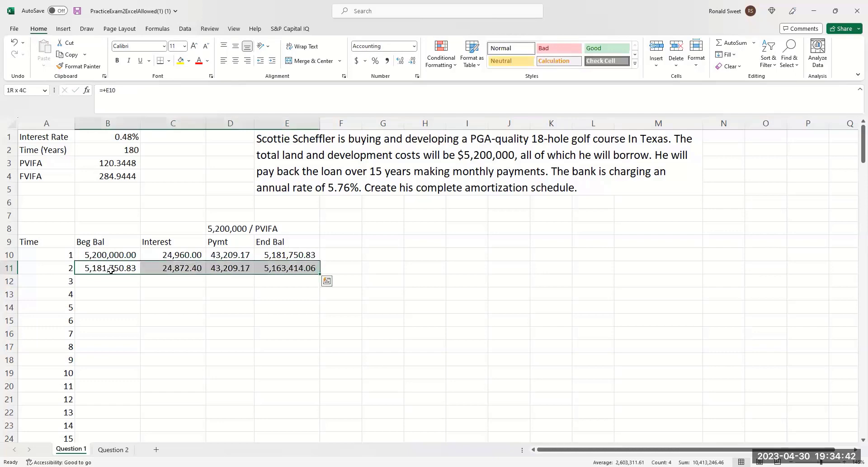
{"action": "double_click", "coordinate": [319, 273]}
Step: Check the ending balance in the schedule's last row, period 180, and return to the loan inputs above the schedule
{"action": "key", "text": "Down"}
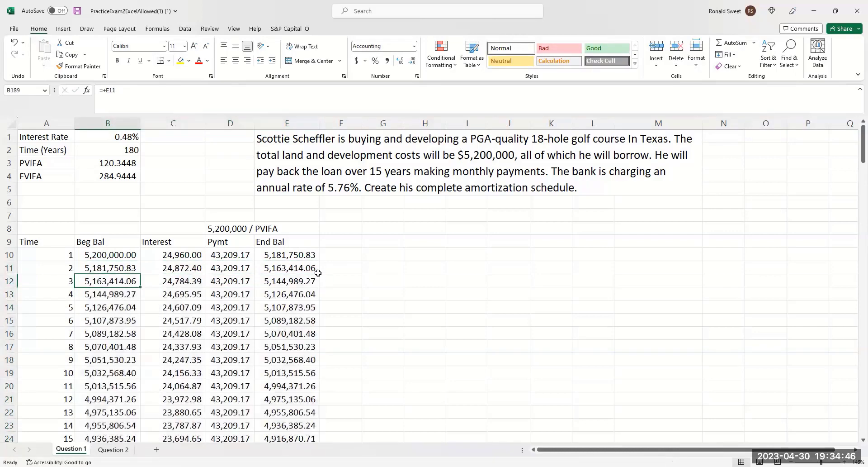
{"action": "key", "text": "ctrl+Down"}
{"action": "key", "text": "Right"}
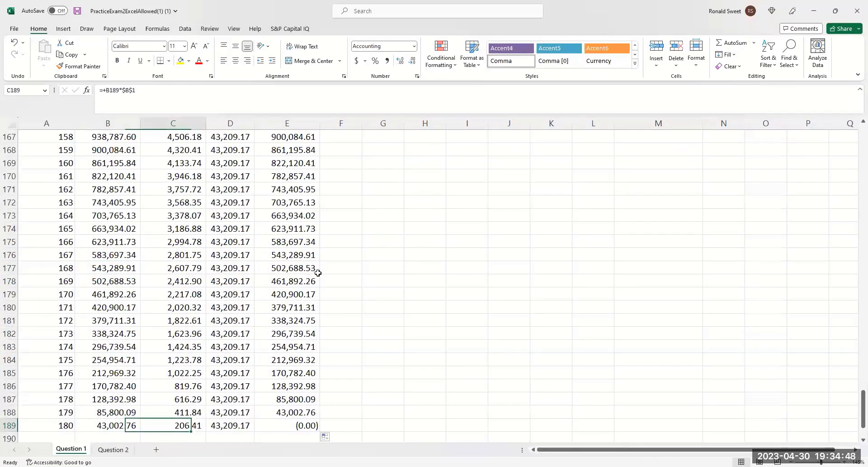
{"action": "key", "text": "Right"}
{"action": "key", "text": "Right"}
{"action": "key", "text": "ctrl+Up"}
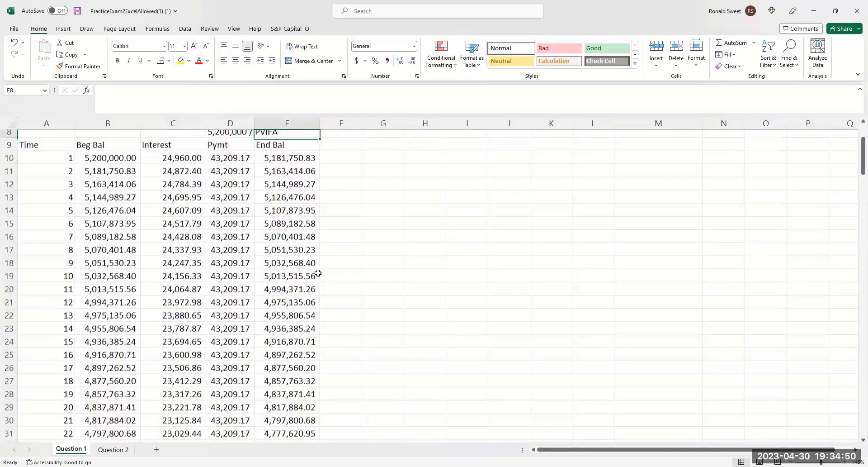
{"action": "scroll", "coordinate": [318, 273], "scroll_direction": "up", "scroll_amount": 3}
{"action": "key", "text": "Up"}
{"action": "key", "text": "Up"}
{"action": "key", "text": "Up"}
{"action": "key", "text": "Up"}
{"action": "key", "text": "Left"}
{"action": "key", "text": "Left"}
{"action": "key", "text": "Left"}
{"action": "key", "text": "Left"}
{"action": "key", "text": "Up"}
{"action": "key", "text": "Up"}
{"action": "key", "text": "Up"}
{"action": "key", "text": "Up"}
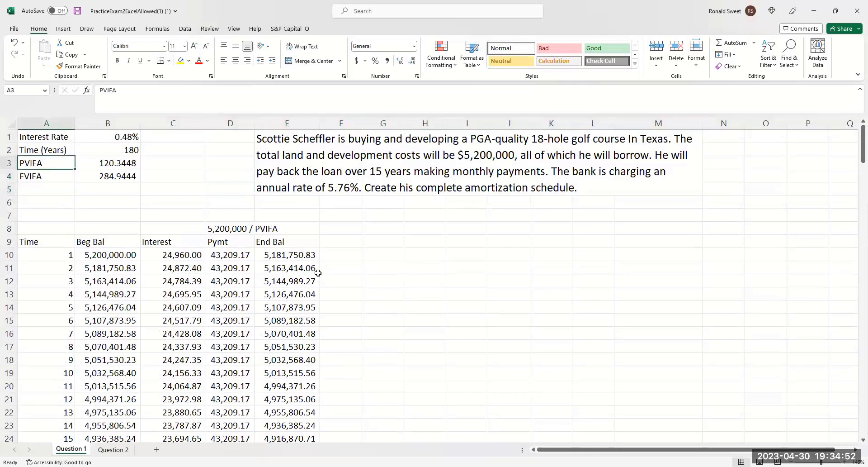
{"action": "key", "text": "Right"}
{"action": "key", "text": "Left"}
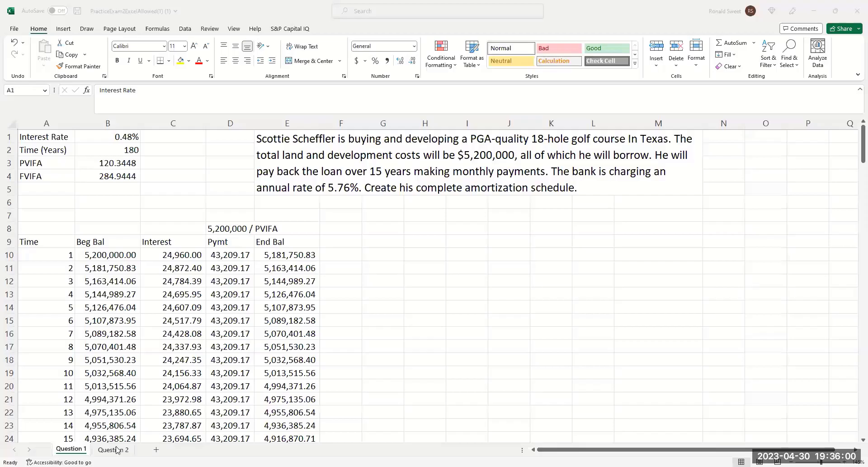
Step: On the Question 2 sheet, copy the Cash Flows heading into A16 and change its text to Time
{"action": "left_click", "coordinate": [117, 449]}
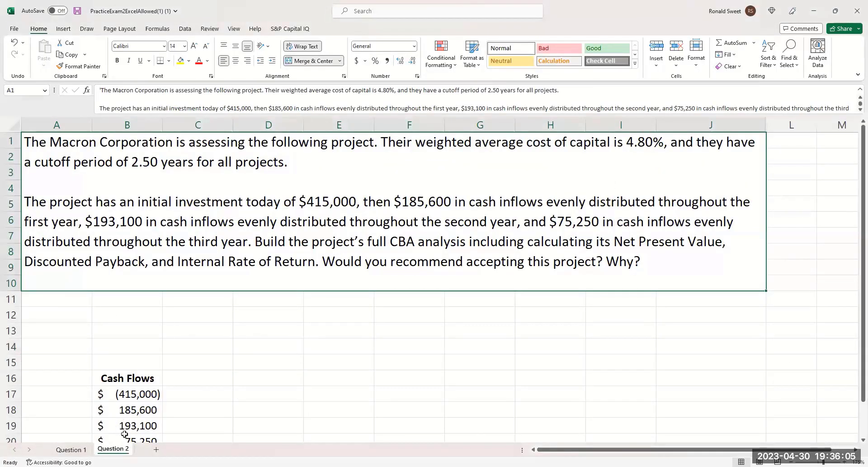
{"action": "left_click", "coordinate": [111, 380]}
{"action": "left_click", "coordinate": [58, 393]}
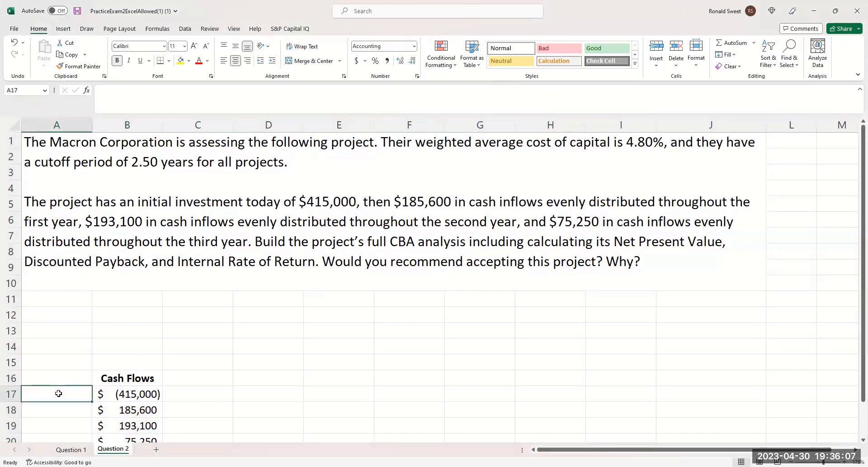
{"action": "left_click", "coordinate": [110, 378]}
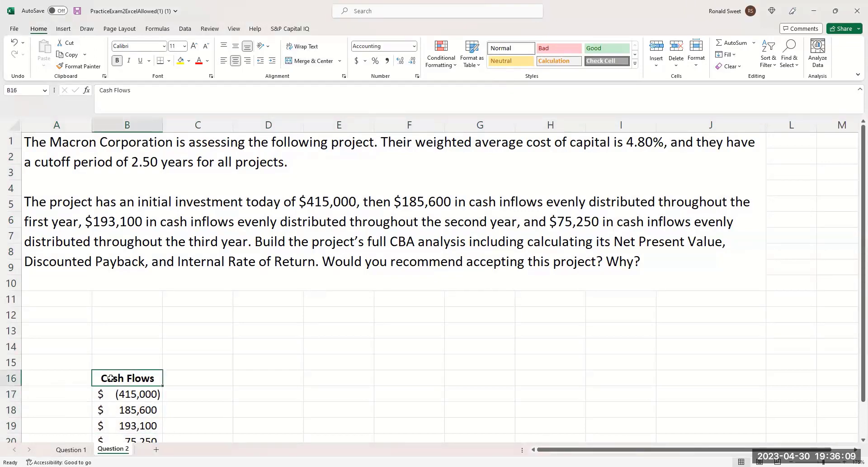
{"action": "key", "text": "ctrl+c"}
{"action": "key", "text": "Left"}
{"action": "key", "text": "ctrl+v"}
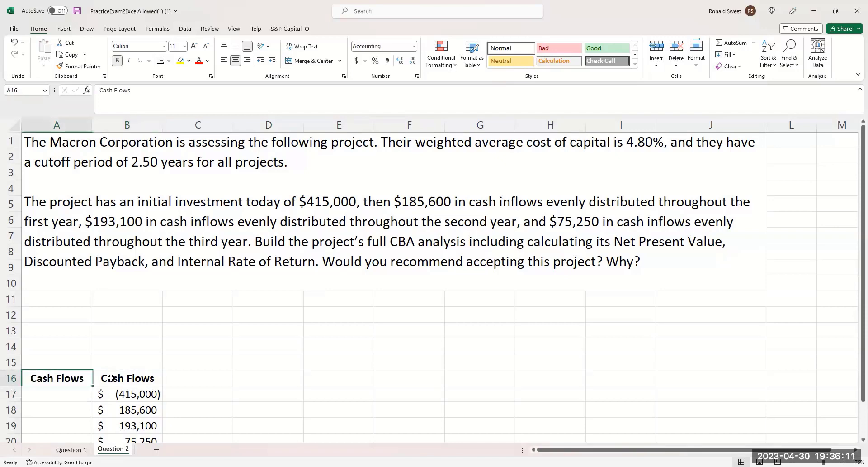
{"action": "type", "text": "Time"}
{"action": "key", "text": "Return"}
Step: Under the Time heading, enter =TODAY() in A17 and +A17+183 in A18
{"action": "key", "text": "Down"}
{"action": "key", "text": "Down"}
{"action": "key", "text": "Down"}
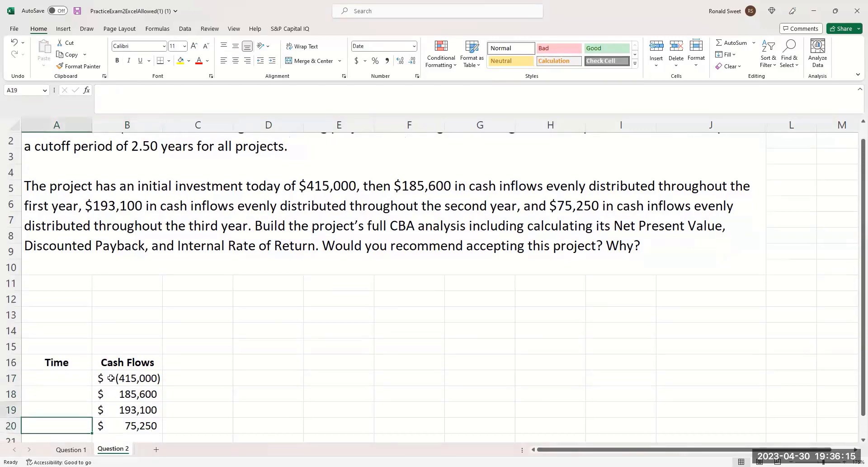
{"action": "key", "text": "Up"}
{"action": "key", "text": "Up"}
{"action": "key", "text": "Up"}
{"action": "type", "text": "="}
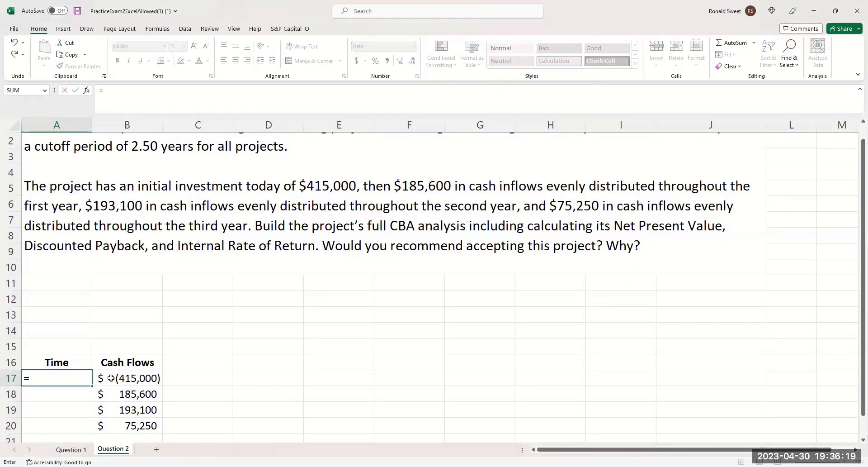
{"action": "type", "text": "today()"}
{"action": "key", "text": "Return"}
{"action": "type", "text": "+A17+183"}
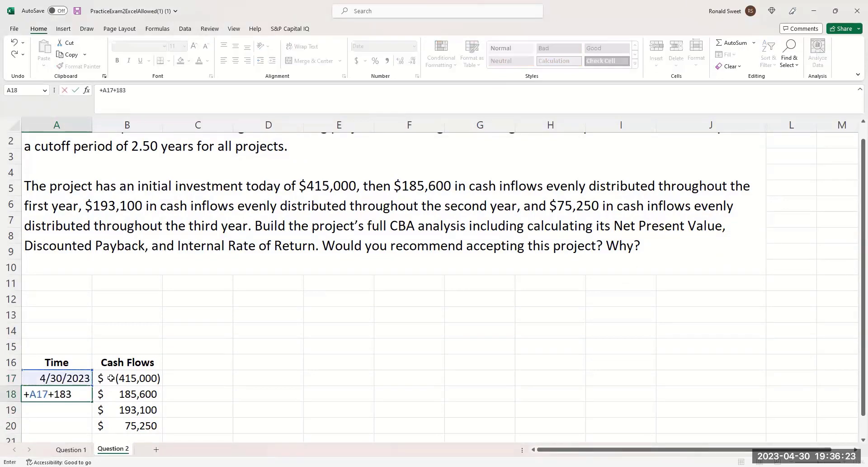
{"action": "key", "text": "Return"}
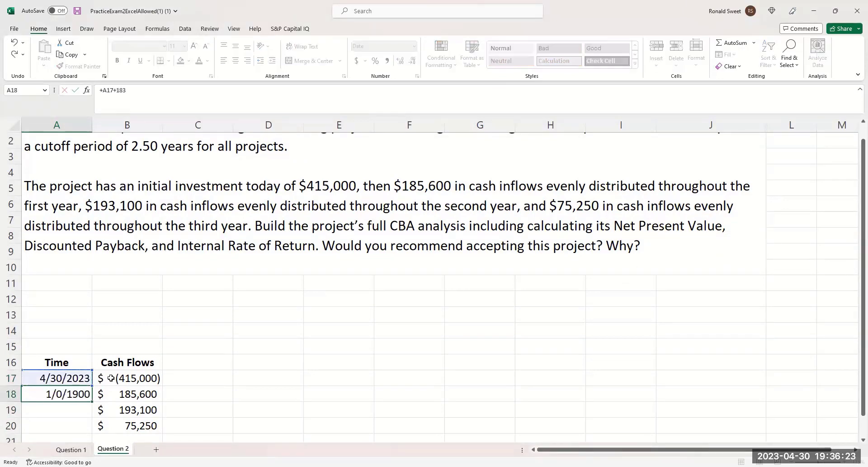
Step: Enter +A18+365 in A19 and copy the formula down to A20
{"action": "type", "text": "+A18+365"}
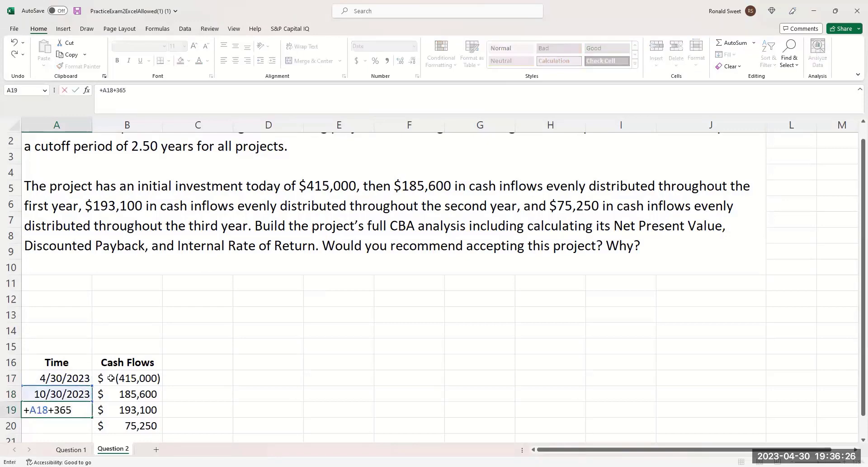
{"action": "key", "text": "Return"}
{"action": "key", "text": "Up"}
{"action": "key", "text": "ctrl+c"}
{"action": "key", "text": "Down"}
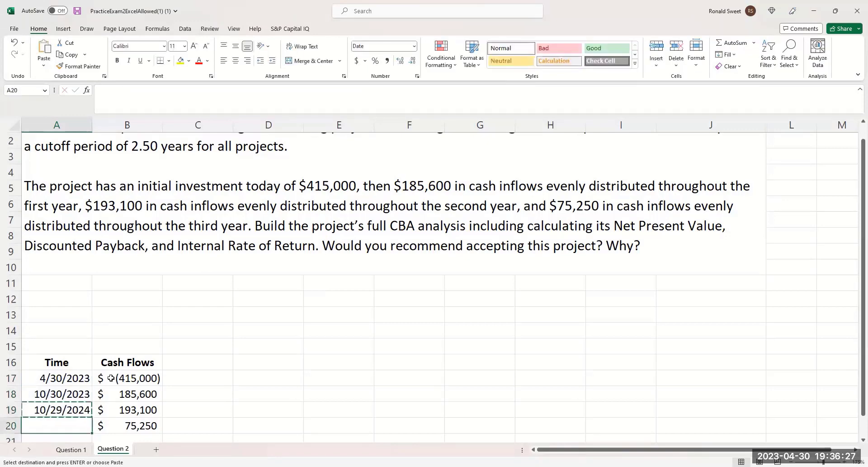
{"action": "key", "text": "Return"}
Step: Change the number of days added in A19's date formula to 366
{"action": "key", "text": "Up"}
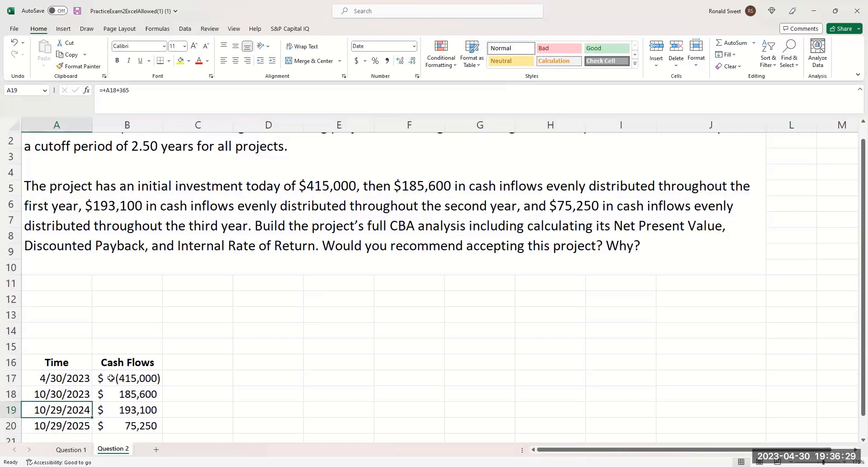
{"action": "key", "text": "F2"}
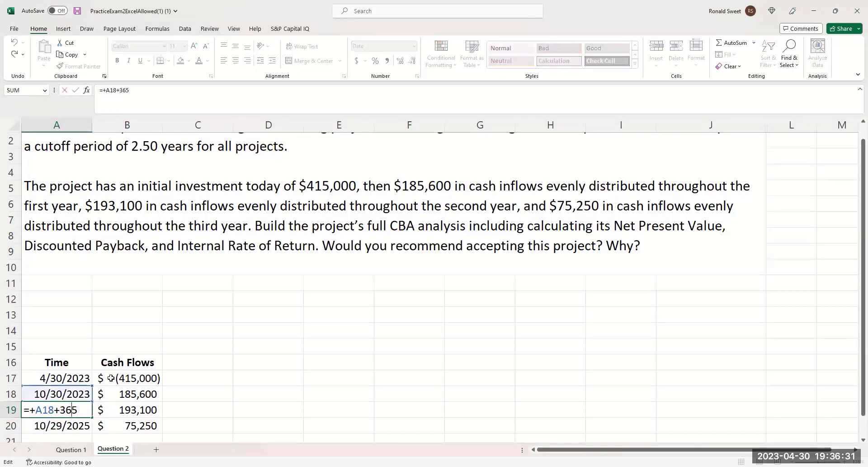
{"action": "key", "text": "BackSpace"}
{"action": "type", "text": "6"}
{"action": "key", "text": "Return"}
Step: Review the dates in A17:A20 against the matching cash flows in column B
{"action": "key", "text": "Up"}
{"action": "key", "text": "Up"}
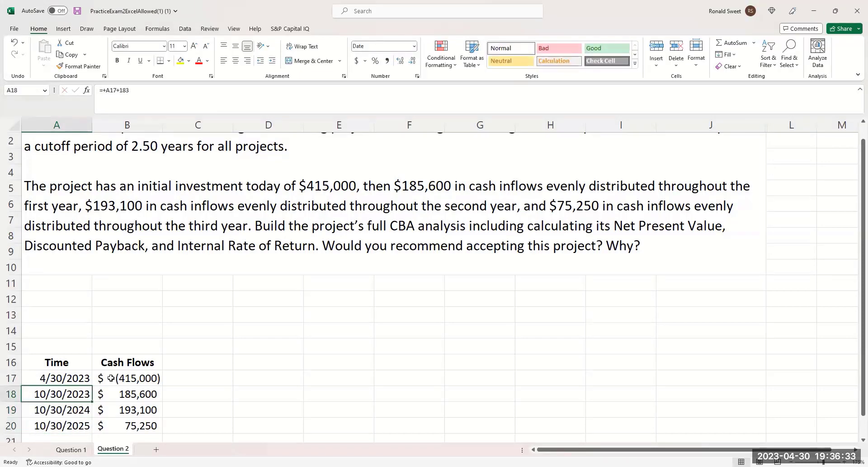
{"action": "key", "text": "Up"}
{"action": "key", "text": "shift+Down"}
{"action": "key", "text": "shift+Down"}
{"action": "key", "text": "shift+Down"}
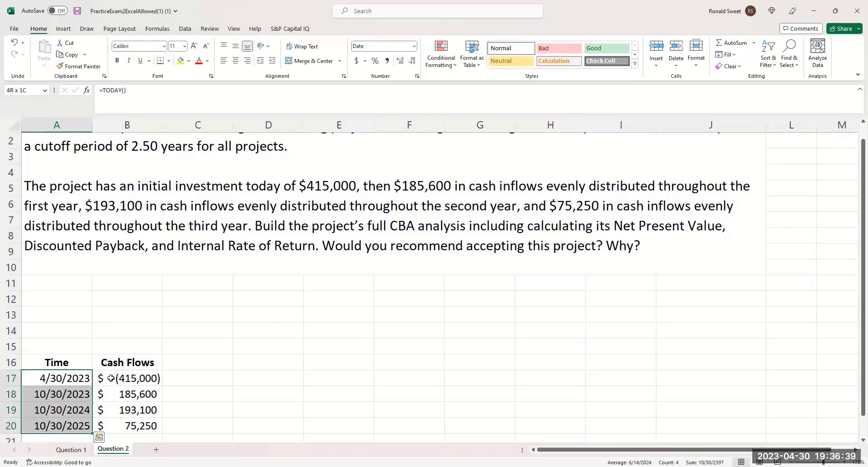
{"action": "key", "text": "shift+Up"}
{"action": "key", "text": "shift+Up"}
{"action": "key", "text": "shift+Up"}
{"action": "key", "text": "shift+Down"}
{"action": "key", "text": "shift+Down"}
{"action": "key", "text": "shift+Down"}
{"action": "key", "text": "Right"}
{"action": "key", "text": "Up"}
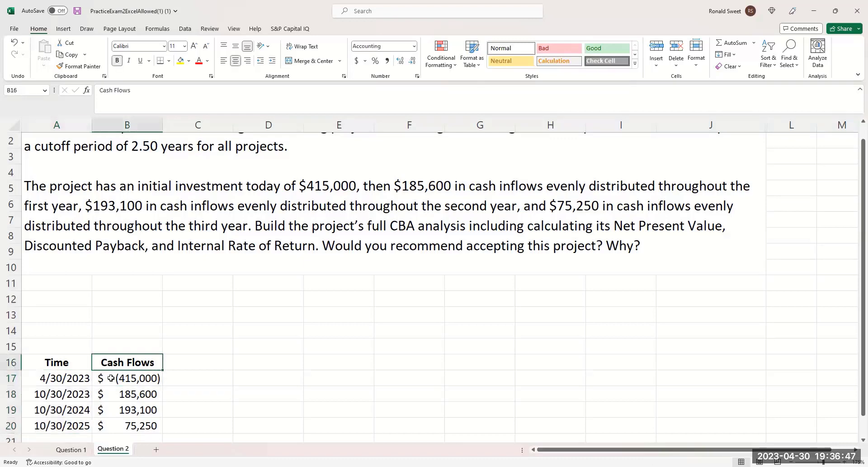
{"action": "key", "text": "Down"}
{"action": "key", "text": "Left"}
{"action": "key", "text": "Down"}
{"action": "key", "text": "Down"}
{"action": "key", "text": "Down"}
{"action": "key", "text": "Down"}
{"action": "key", "text": "Up"}
{"action": "key", "text": "Up"}
{"action": "key", "text": "Up"}
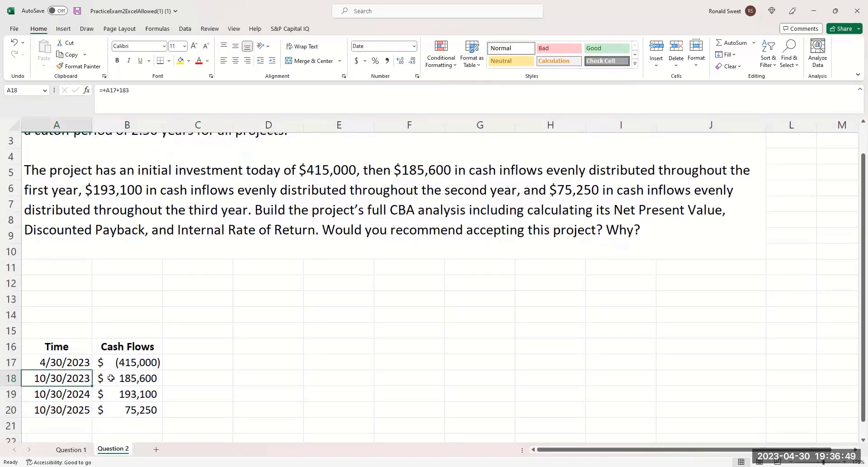
{"action": "key", "text": "Up"}
{"action": "key", "text": "Right"}
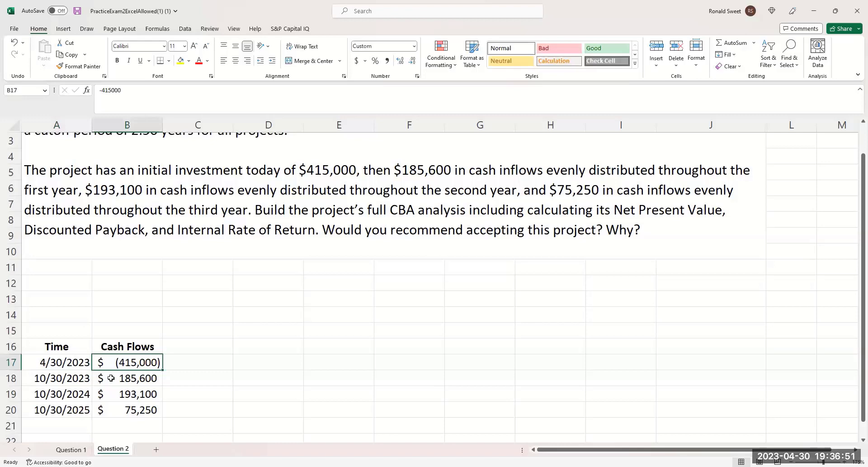
Step: Enter the label NPV in A22, below the cash flow table
{"action": "key", "text": "Down"}
{"action": "key", "text": "Down"}
{"action": "key", "text": "Down"}
{"action": "key", "text": "Down"}
{"action": "key", "text": "Down"}
{"action": "key", "text": "Left"}
{"action": "type", "text": "N"}
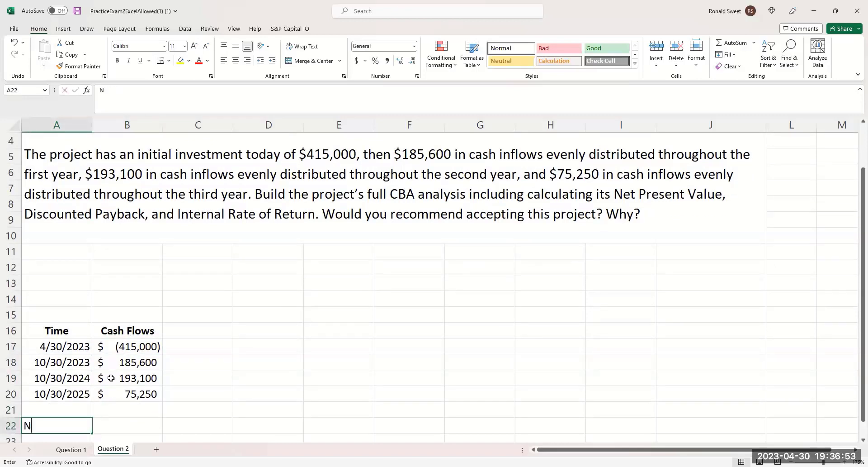
{"action": "type", "text": "P"}
Step: Add a Rate label in A14 and enter the 4.8% cost of capital in B14
{"action": "key", "text": "Right"}
{"action": "key", "text": "Up"}
{"action": "key", "text": "Up"}
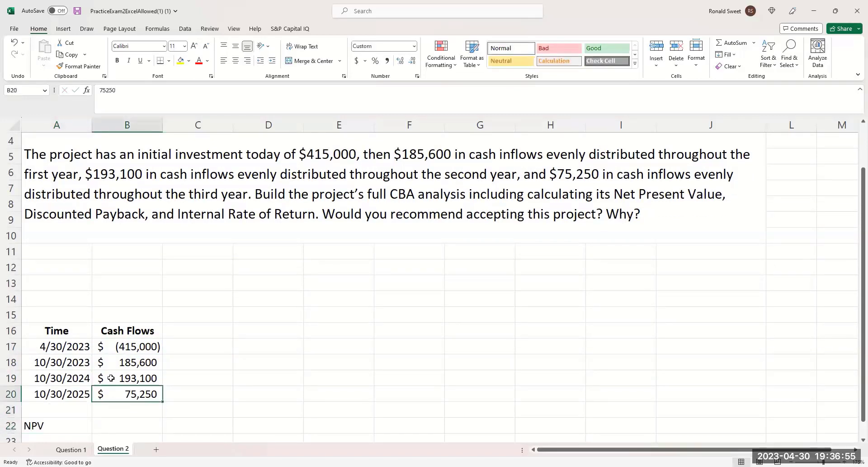
{"action": "key", "text": "Up"}
{"action": "key", "text": "Up"}
{"action": "key", "text": "Up"}
{"action": "key", "text": "Up"}
{"action": "key", "text": "Up"}
{"action": "key", "text": "Up"}
{"action": "key", "text": "Up"}
{"action": "key", "text": "Left"}
{"action": "key", "text": "Down"}
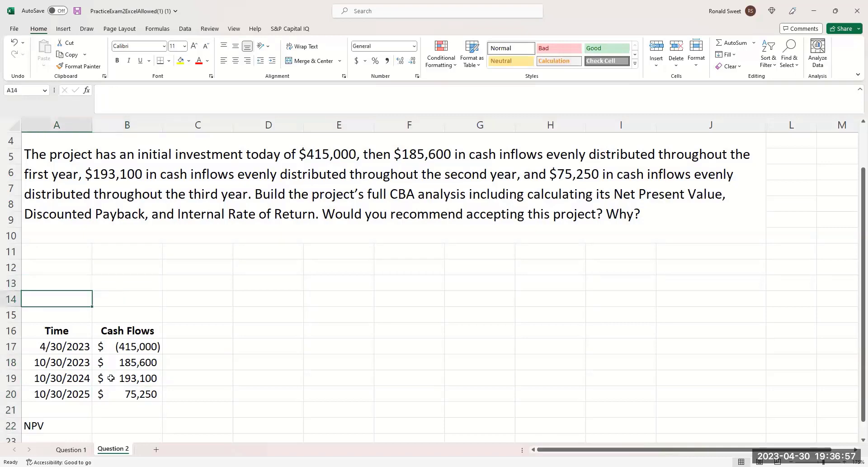
{"action": "type", "text": "Rate"}
{"action": "key", "text": "Right"}
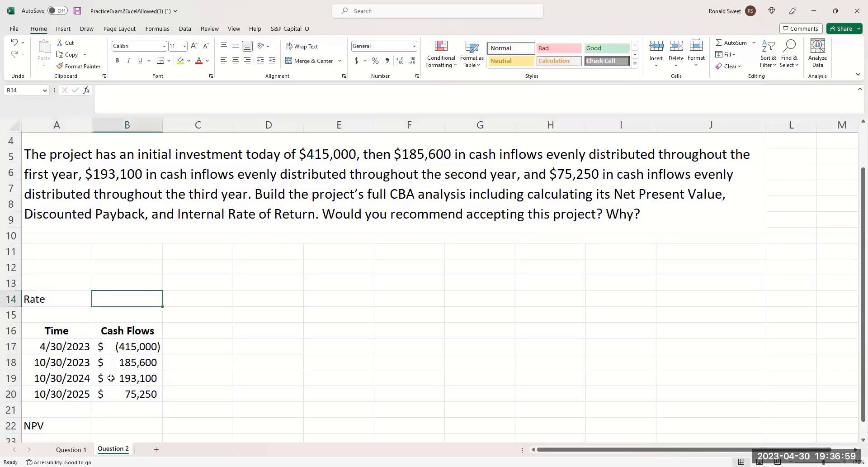
{"action": "scroll", "coordinate": [322, 199], "scroll_direction": "up", "scroll_amount": 1}
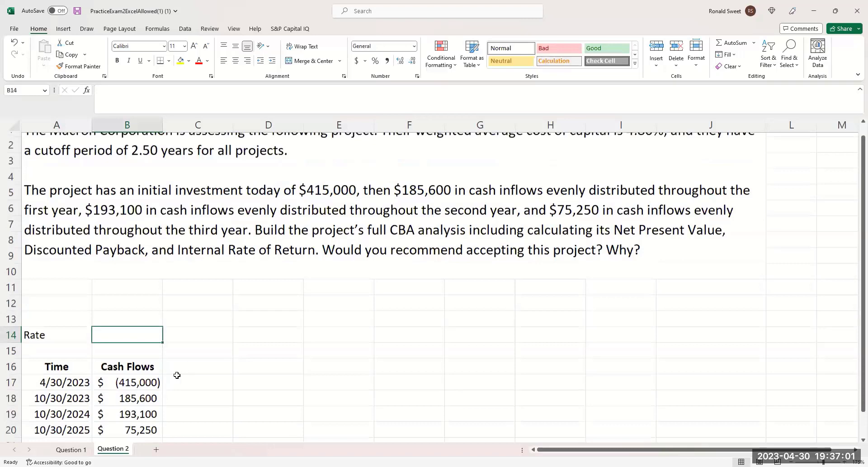
{"action": "scroll", "coordinate": [429, 205], "scroll_direction": "up", "scroll_amount": 1}
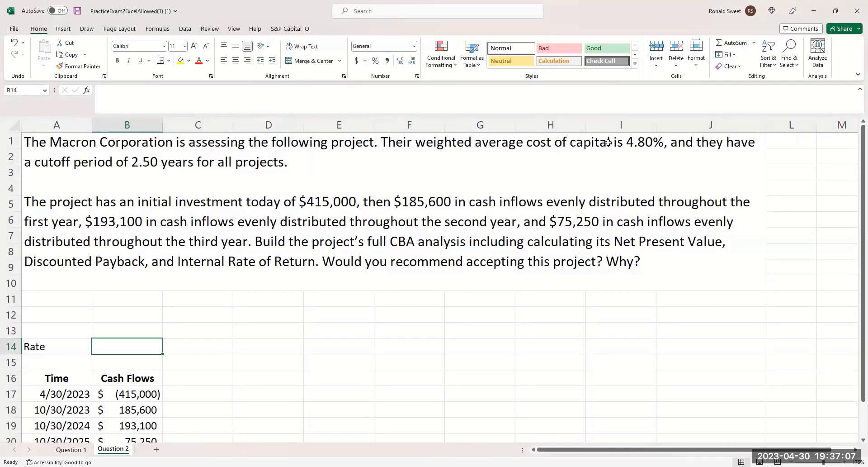
{"action": "type", "text": "4.8%"}
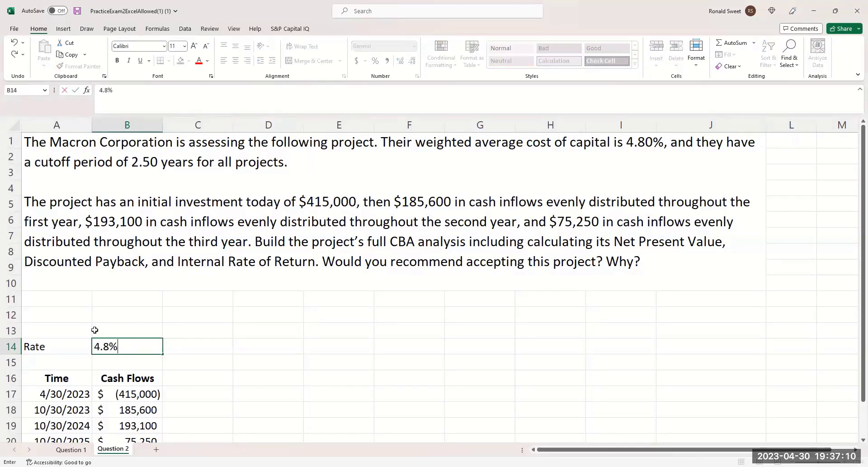
{"action": "key", "text": "ctrl+Return"}
{"action": "key", "text": "Return"}
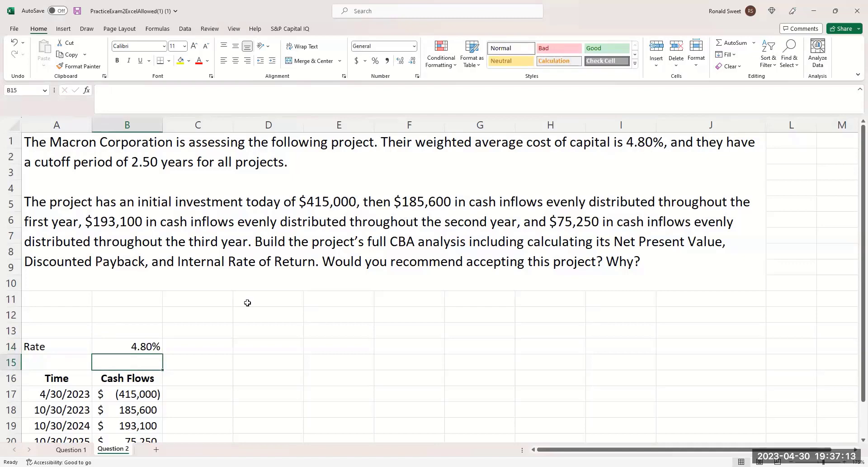
Step: Calculate the net present value in B22 with =XNPV(B14,B17:B20,A17:A20) and apply the dollar accounting format
{"action": "scroll", "coordinate": [247, 303], "scroll_direction": "down", "scroll_amount": 2}
{"action": "left_click", "coordinate": [141, 380]}
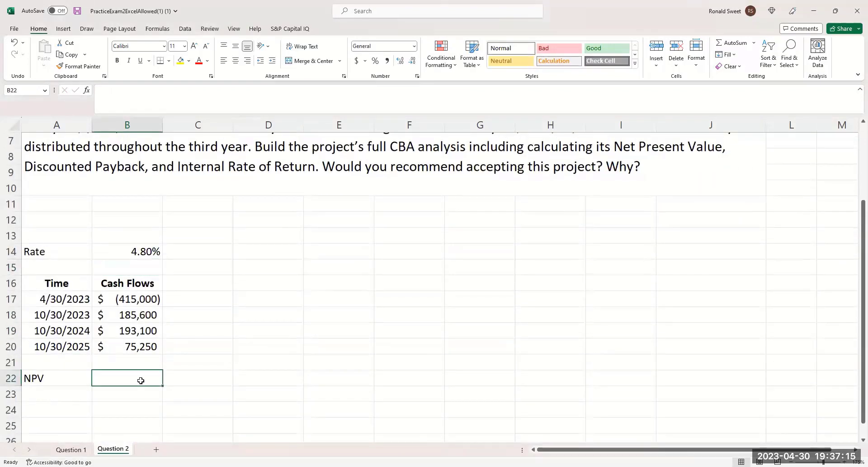
{"action": "type", "text": "="}
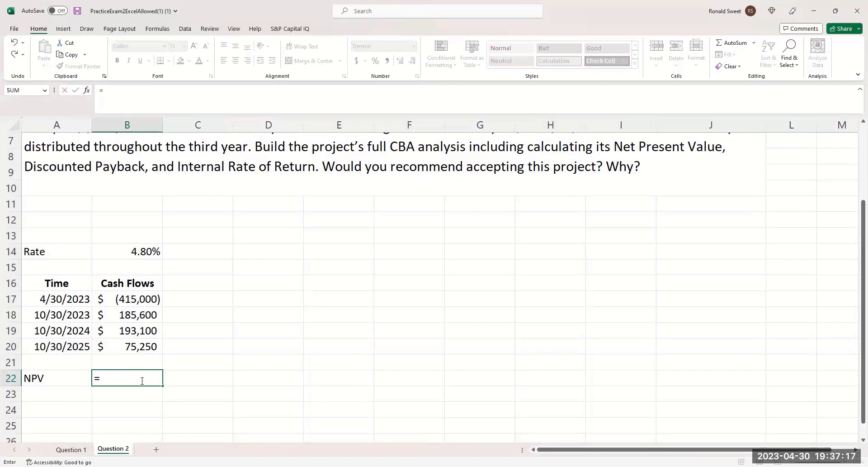
{"action": "type", "text": "xnpv("}
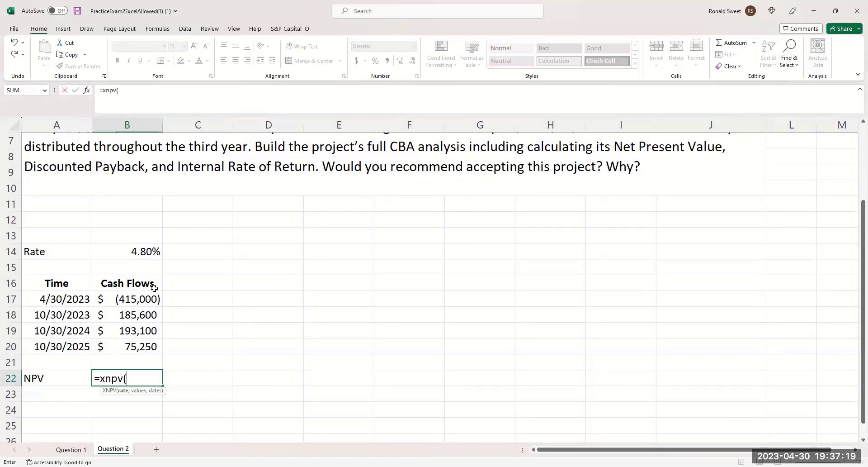
{"action": "left_click", "coordinate": [127, 250]}
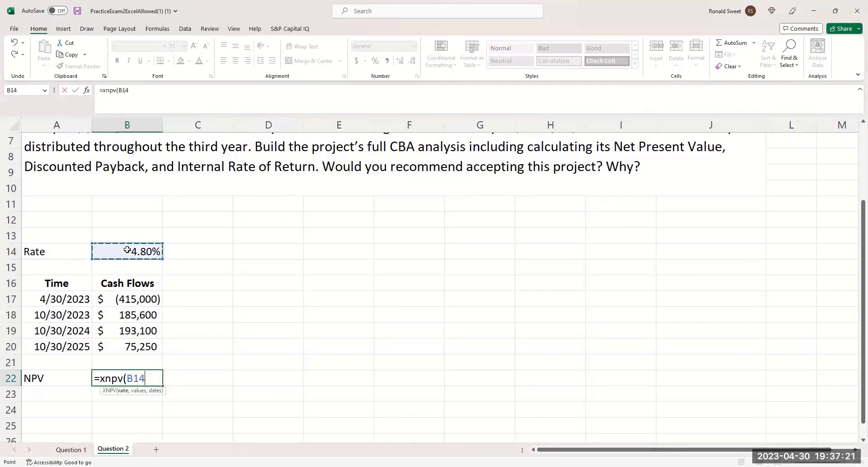
{"action": "type", "text": ","}
{"action": "left_click", "coordinate": [122, 306]}
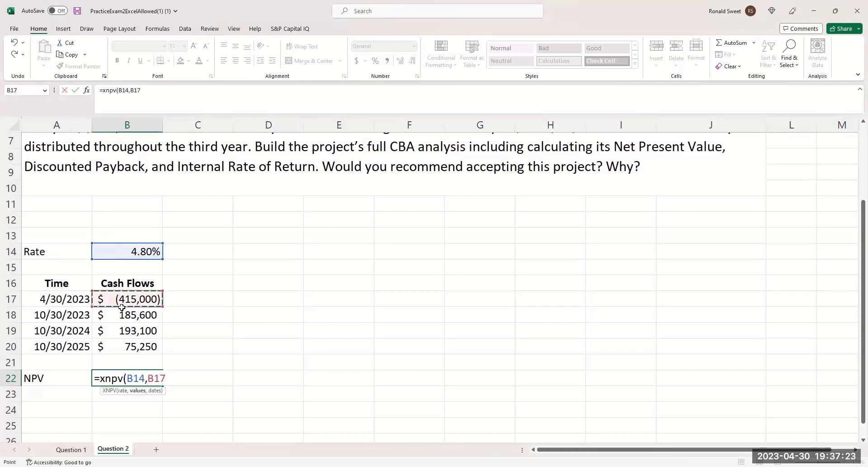
{"action": "left_click", "coordinate": [130, 347], "text": "shift"}
{"action": "type", "text": ","}
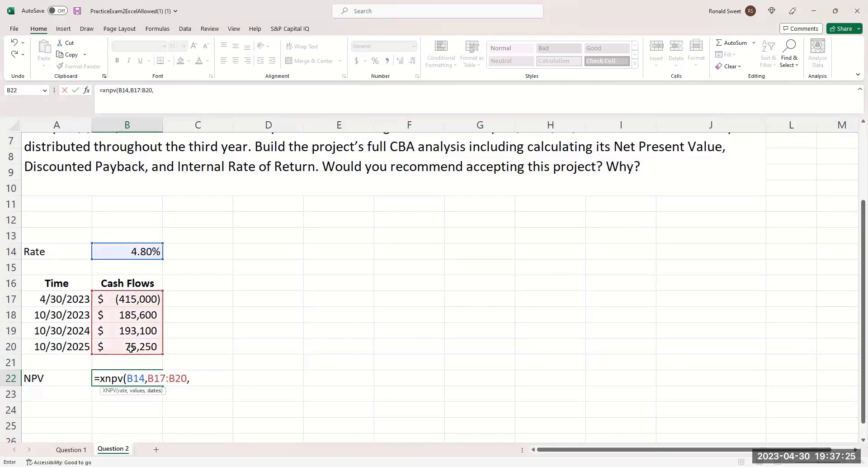
{"action": "left_click", "coordinate": [58, 299]}
{"action": "left_click", "coordinate": [61, 344], "text": "shift"}
{"action": "type", "text": ")"}
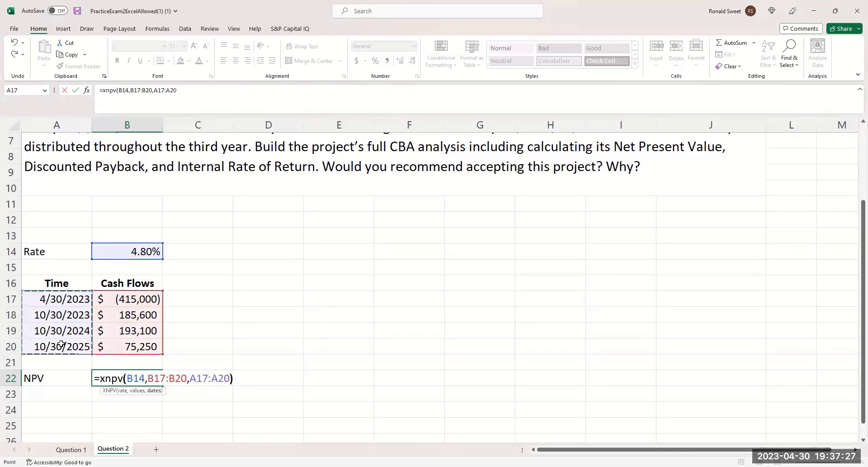
{"action": "key", "text": "Return"}
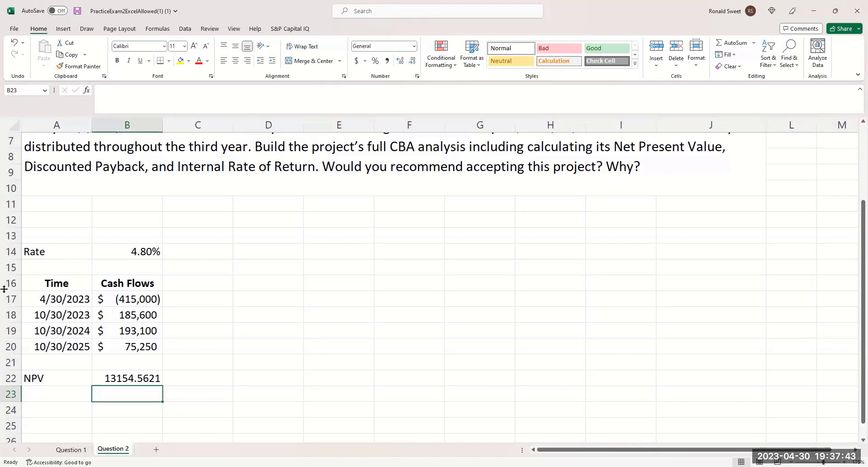
{"action": "left_click", "coordinate": [114, 380]}
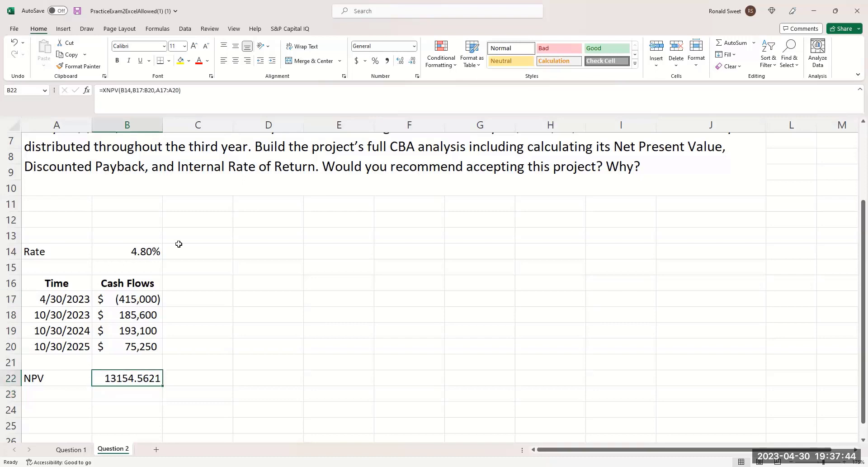
{"action": "left_click", "coordinate": [356, 60]}
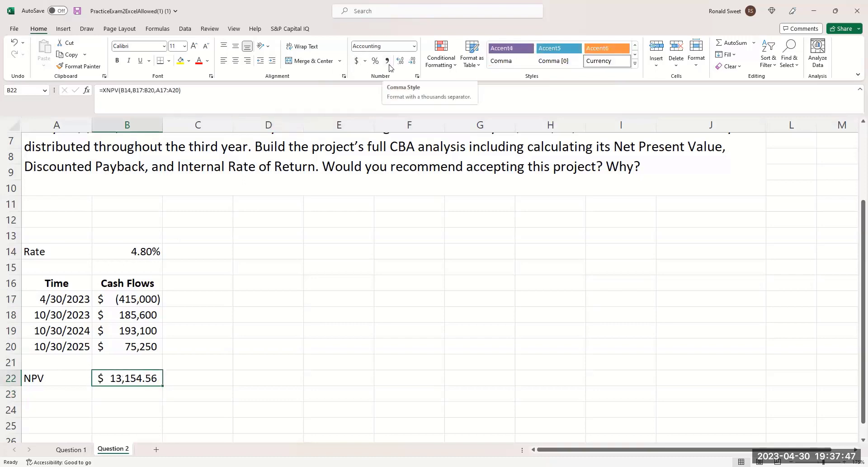
Step: Enter the label IRR in A23, below the NPV label
{"action": "key", "text": "Down"}
{"action": "key", "text": "Left"}
{"action": "type", "text": "IRR"}
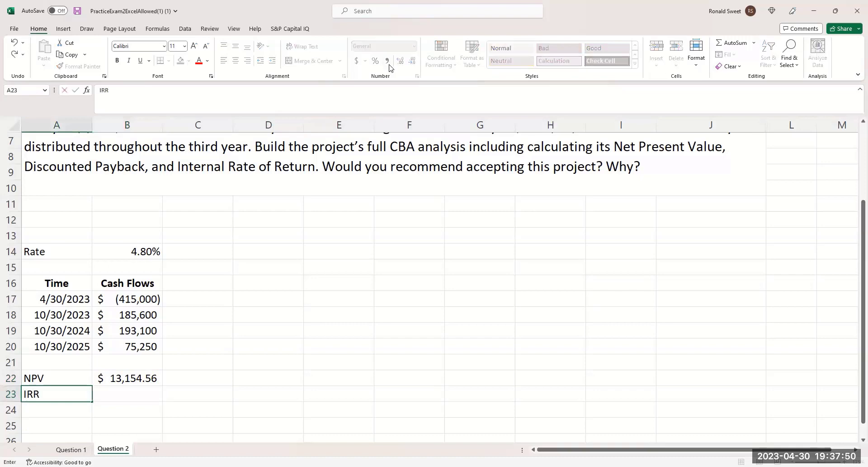
Step: Calculate the internal rate of return in B23 with =XIRR(B17:B20,A17:A20)
{"action": "key", "text": "Tab"}
{"action": "type", "text": "="}
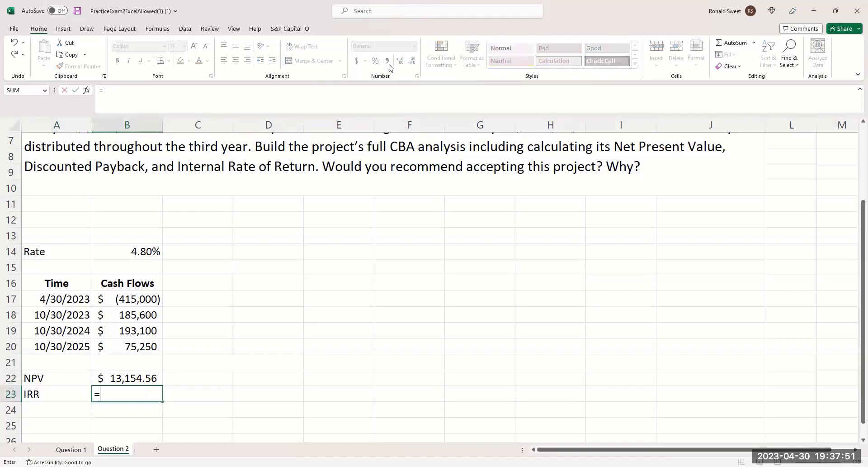
{"action": "type", "text": "xirr"}
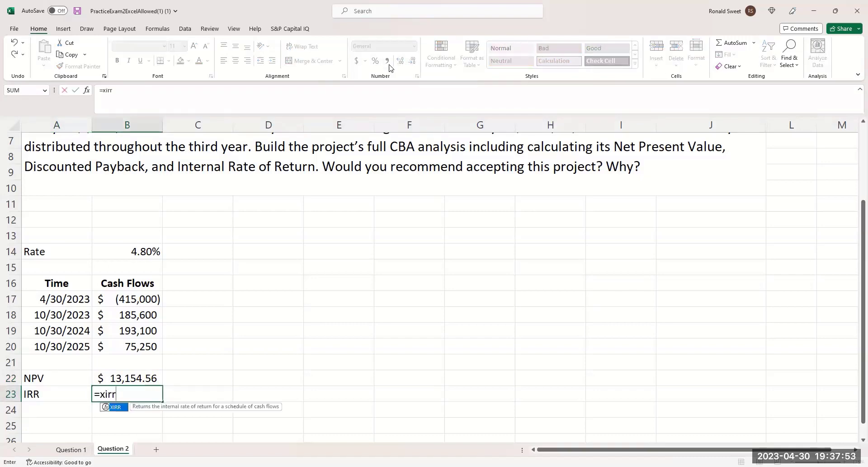
{"action": "type", "text": "("}
{"action": "left_click", "coordinate": [144, 298]}
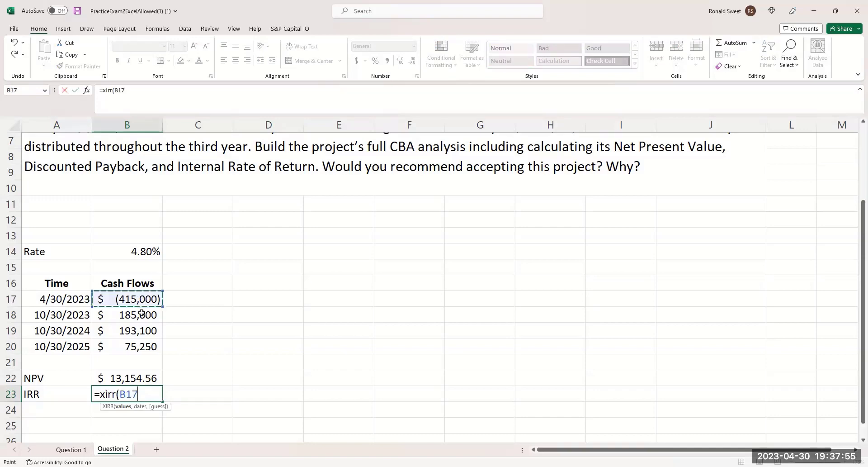
{"action": "left_click", "coordinate": [141, 347], "text": "shift"}
{"action": "type", "text": ","}
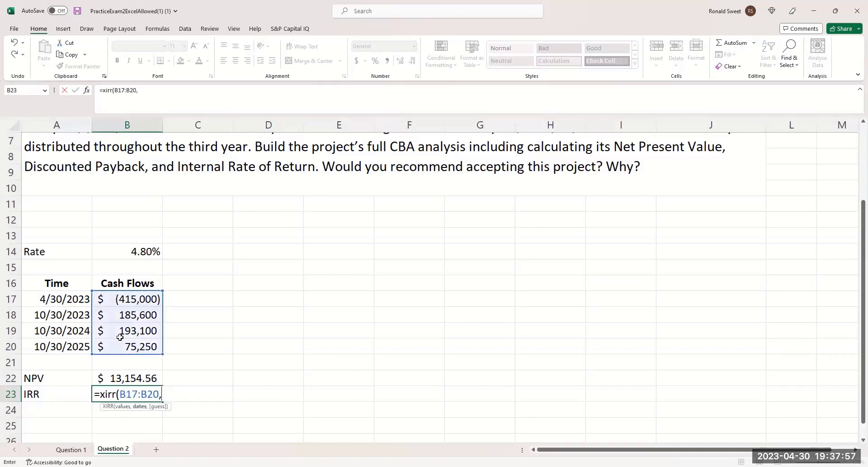
{"action": "left_click", "coordinate": [60, 303]}
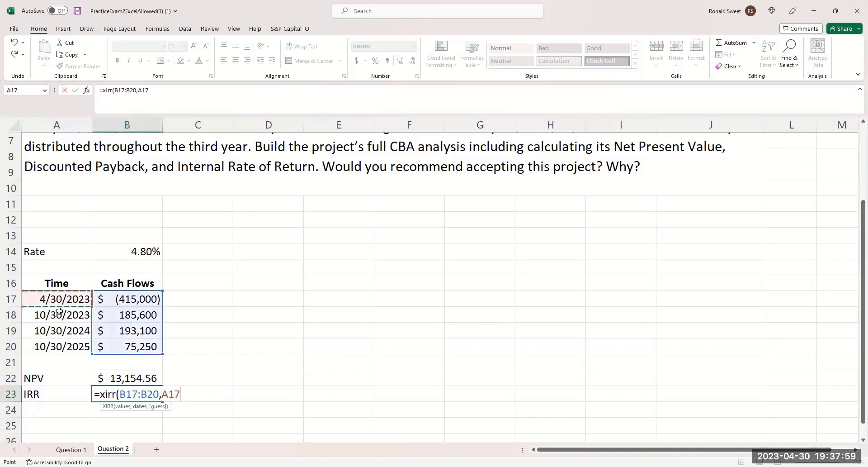
{"action": "left_click", "coordinate": [58, 346], "text": "shift"}
{"action": "type", "text": ")"}
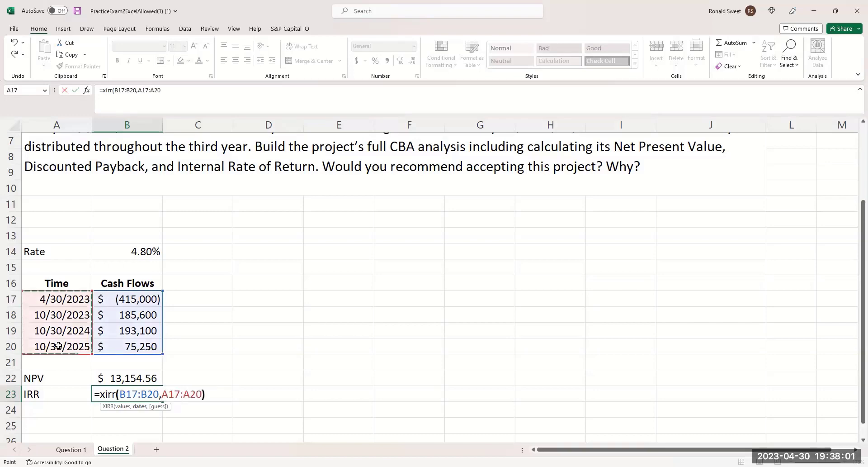
{"action": "key", "text": "ctrl+Return"}
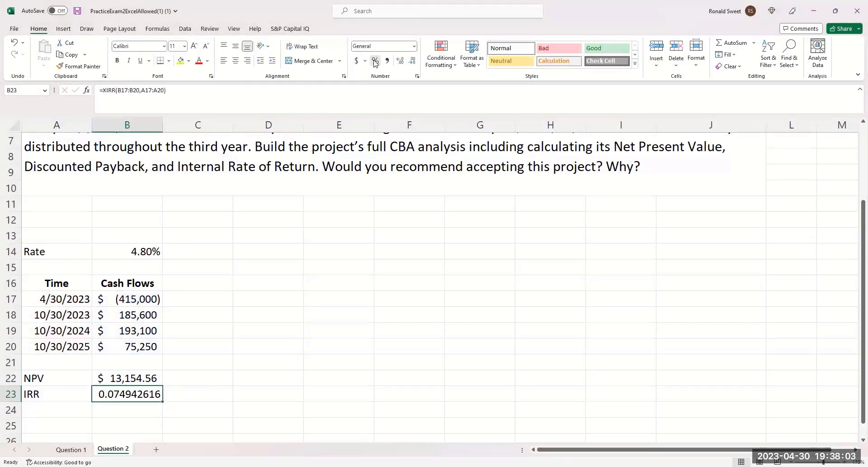
Step: Format the IRR result in B23 as a percentage with two decimals
{"action": "left_click", "coordinate": [375, 62]}
{"action": "left_click", "coordinate": [400, 61]}
{"action": "left_click", "coordinate": [401, 61]}
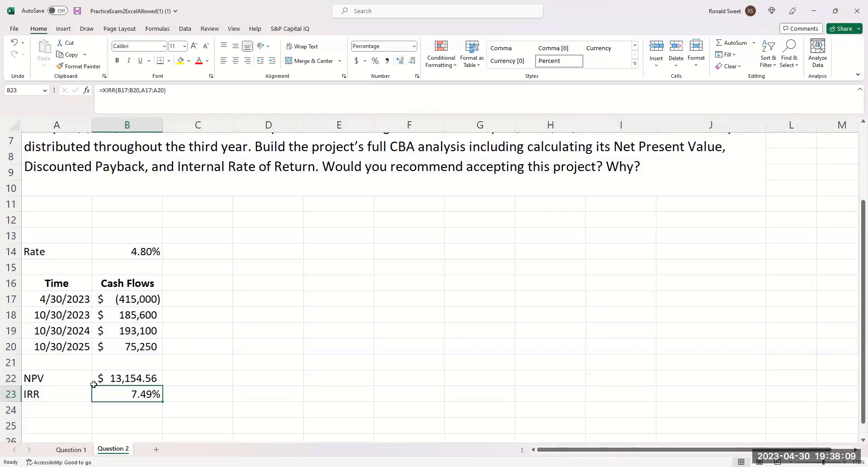
Step: Add the column header "Cumulatve NPV" in C16, copying the bold, centred format of the Cash Flows header
{"action": "left_click", "coordinate": [142, 284]}
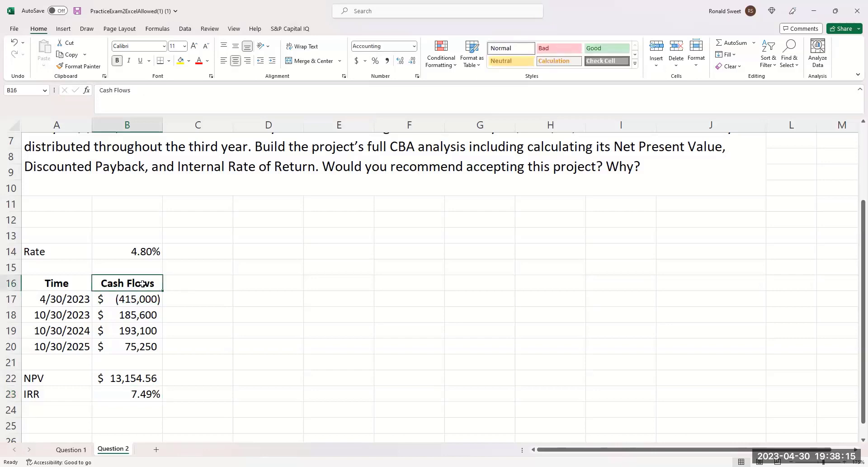
{"action": "key", "text": "ctrl+c"}
{"action": "key", "text": "Right"}
{"action": "key", "text": "ctrl+v"}
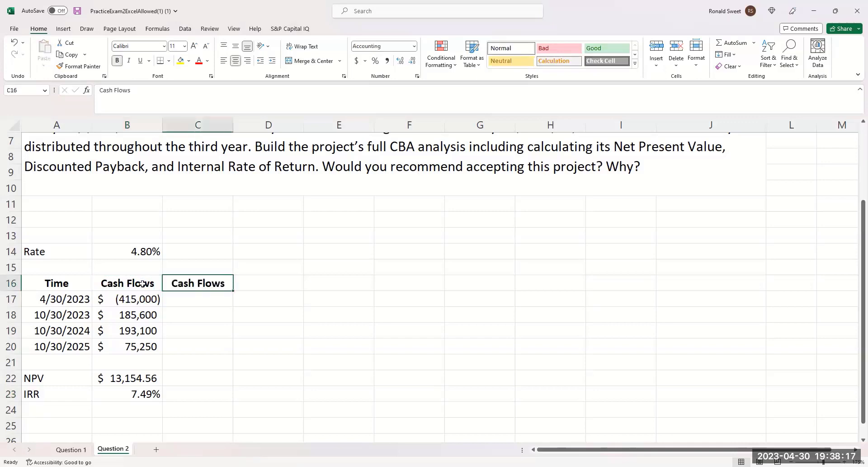
{"action": "type", "text": "Cumulat"}
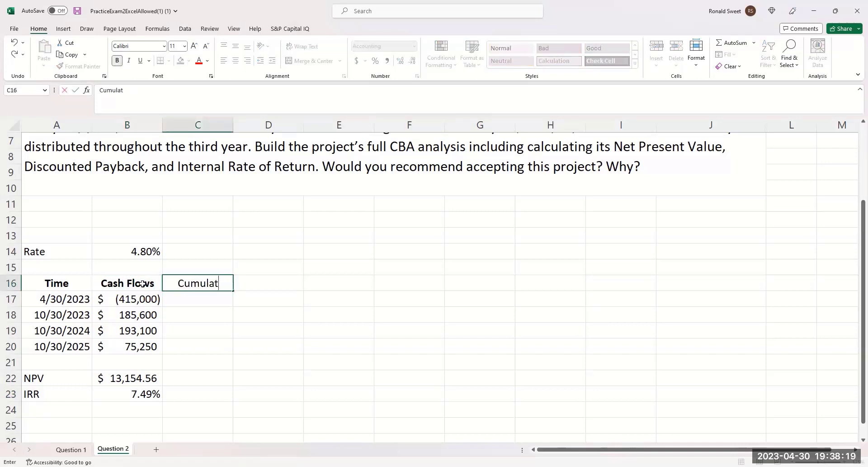
{"action": "type", "text": "ve NPV"}
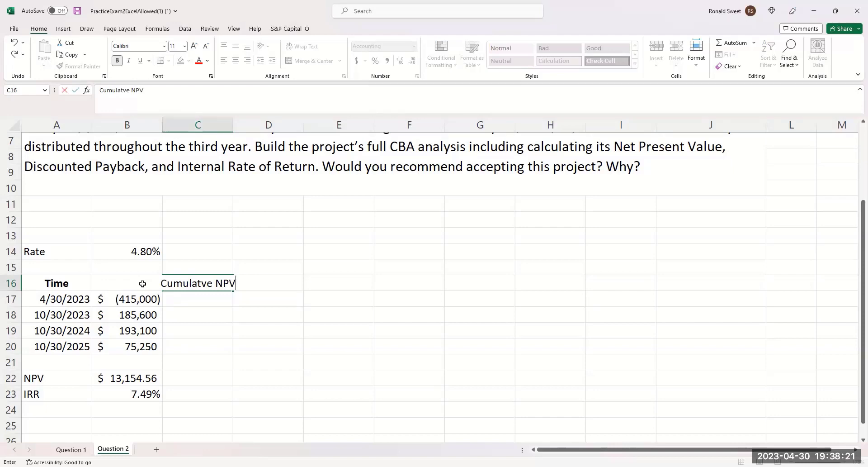
{"action": "key", "text": "Return"}
Step: Add the header "Annual Change in NPV" in D16, reusing the format of the header in C16
{"action": "key", "text": "Up"}
{"action": "key", "text": "Right"}
{"action": "key", "text": "Left"}
{"action": "key", "text": "ctrl+c"}
{"action": "key", "text": "Right"}
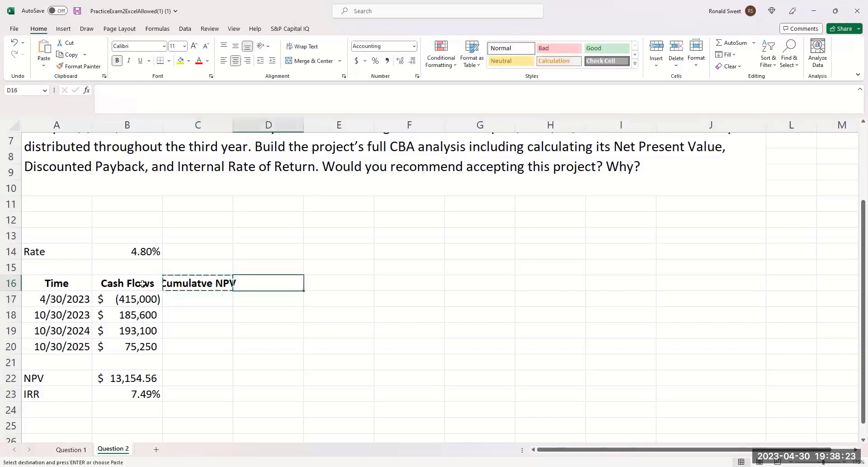
{"action": "key", "text": "Return"}
{"action": "type", "text": "Annual C"}
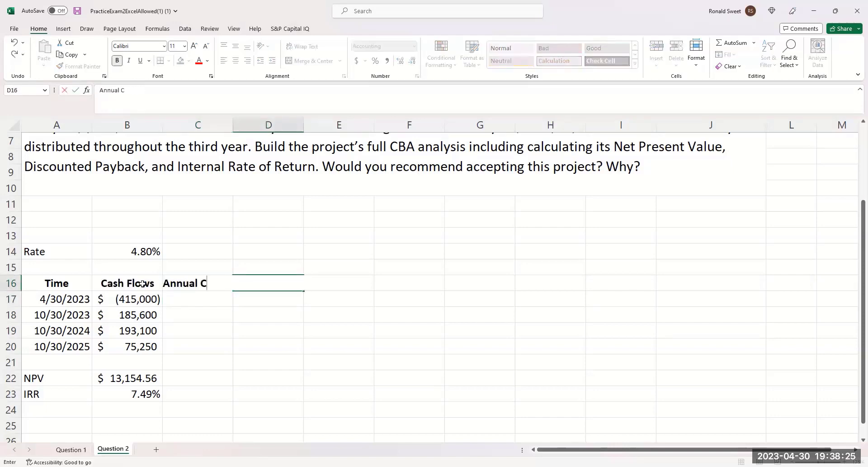
{"action": "type", "text": "hange in NPV"}
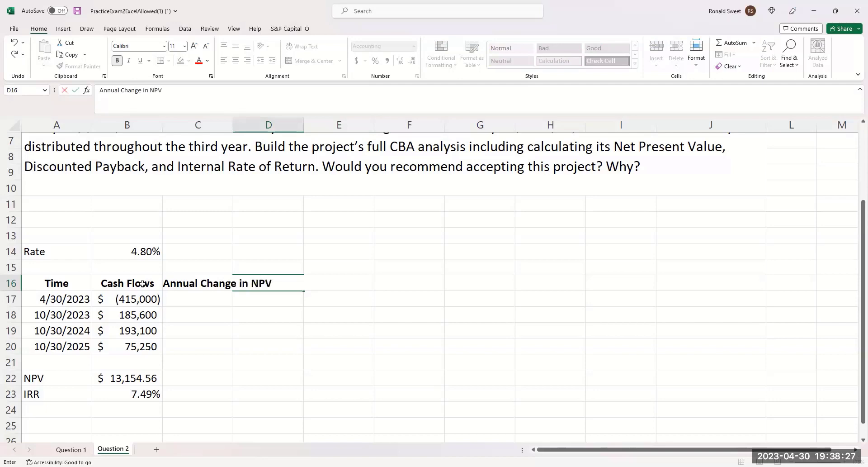
{"action": "key", "text": "Return"}
Step: Widen columns C and D so that their headers fit
{"action": "left_click", "coordinate": [197, 125]}
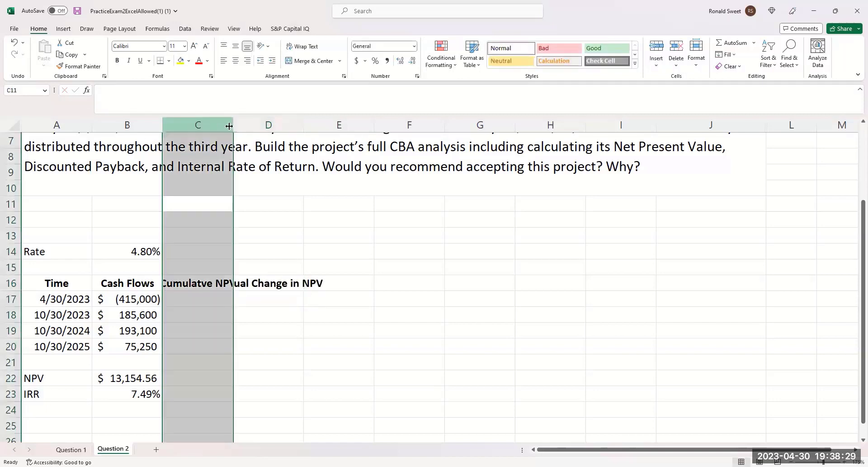
{"action": "left_click_drag", "start_coordinate": [233, 125], "coordinate": [241, 126]}
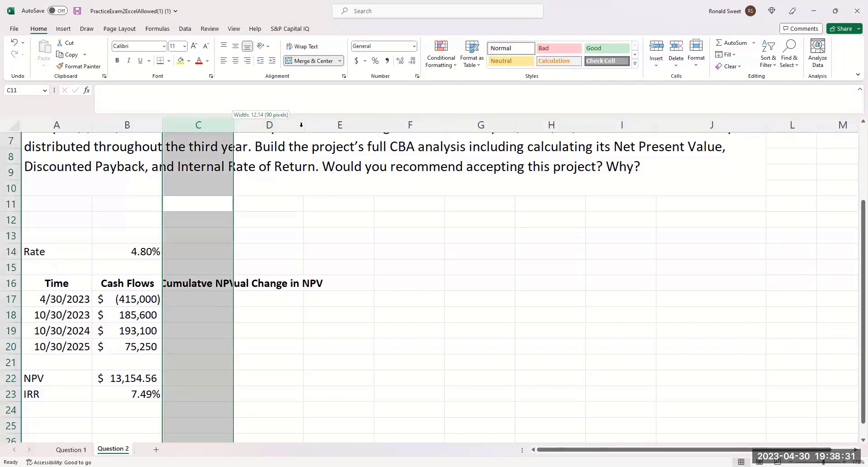
{"action": "double_click", "coordinate": [233, 126]}
{"action": "left_click", "coordinate": [300, 125]}
{"action": "left_click_drag", "start_coordinate": [330, 125], "coordinate": [384, 124]}
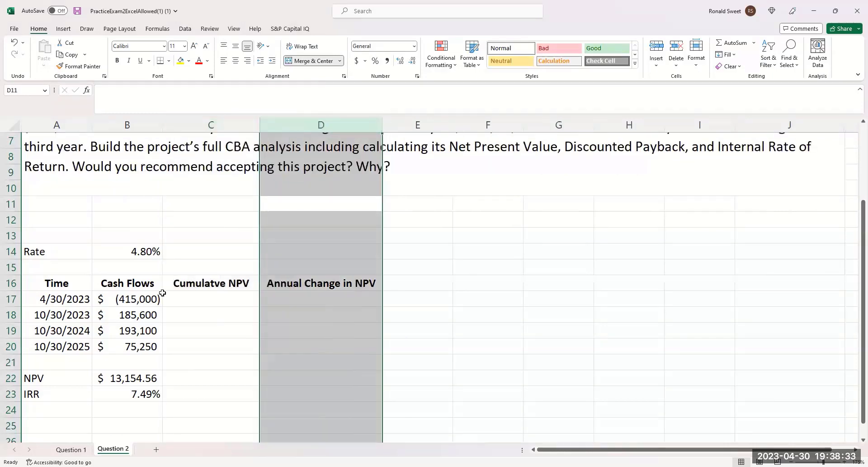
Step: Link C17 to the initial cash flow with =B17 and begin an XNPV formula in C18
{"action": "left_click", "coordinate": [176, 300]}
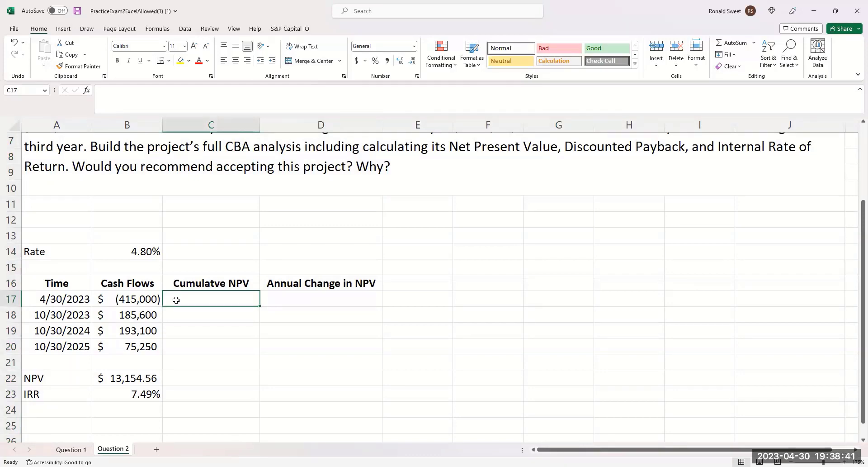
{"action": "type", "text": "=B17"}
{"action": "key", "text": "Return"}
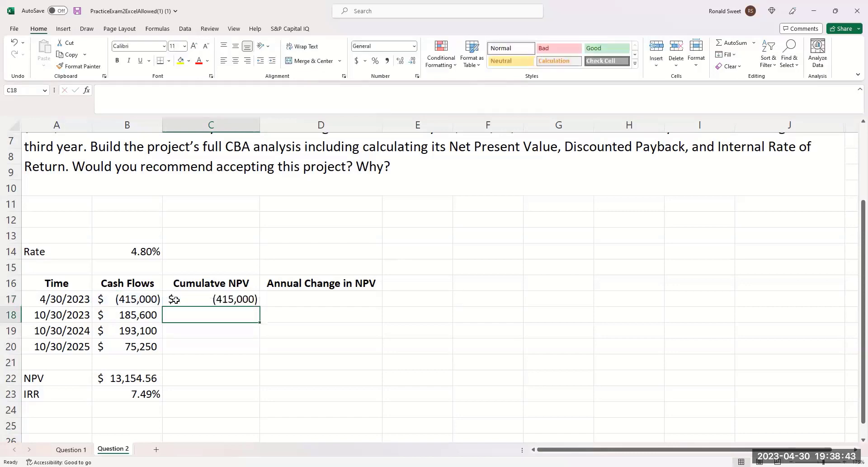
{"action": "type", "text": "="}
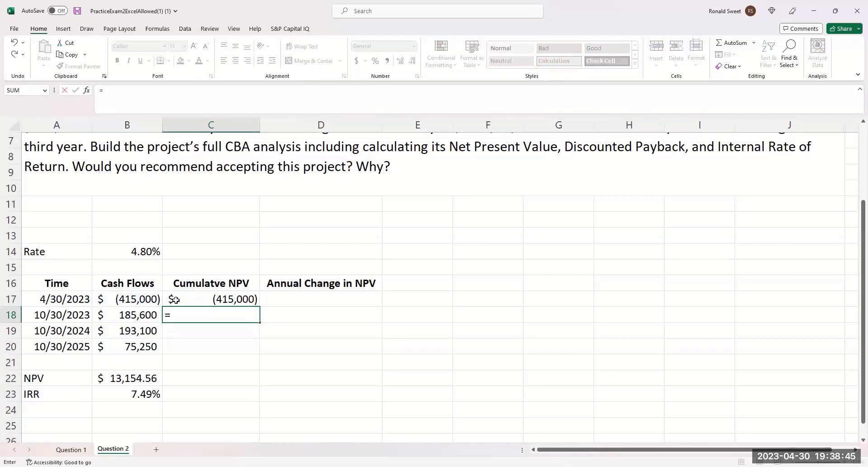
{"action": "type", "text": "xnpv("}
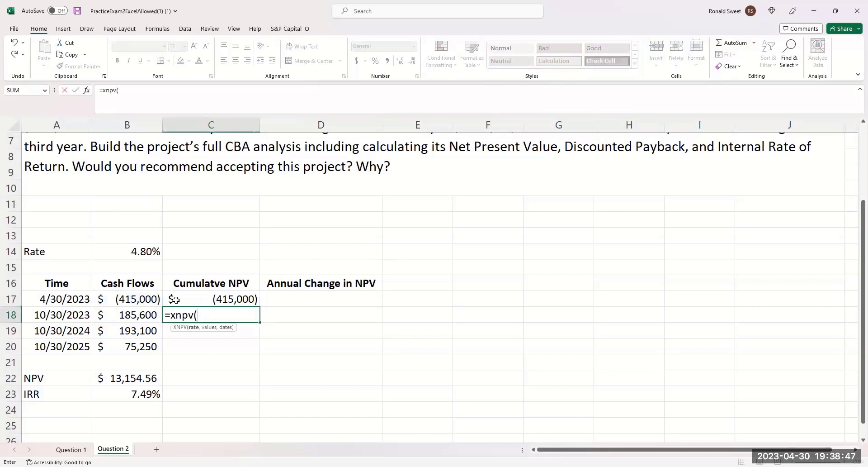
{"action": "key", "text": "Left"}
{"action": "key", "text": "shift+Up"}
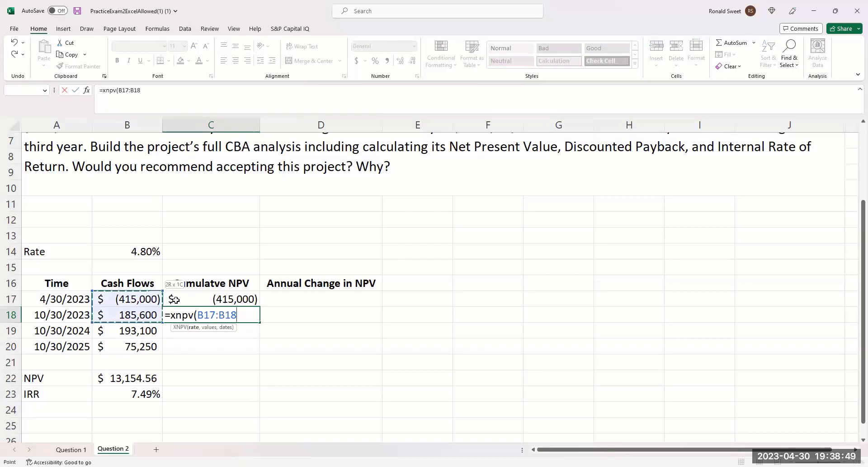
{"action": "key", "text": "BackSpace"}
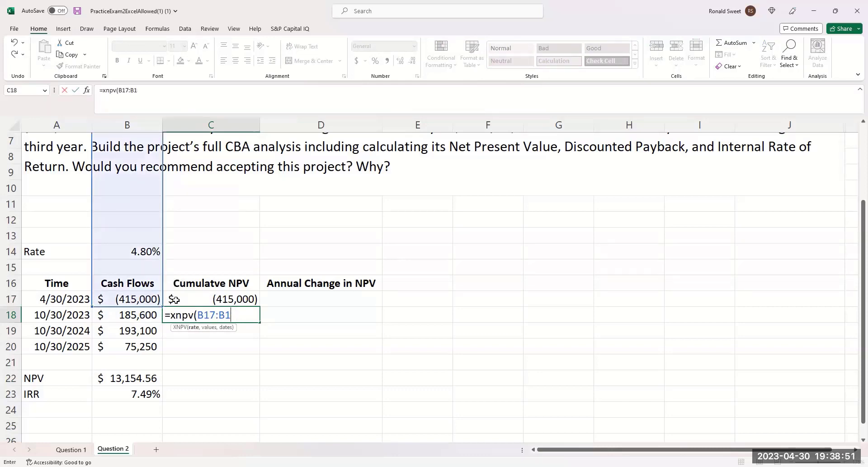
{"action": "key", "text": "BackSpace"}
{"action": "key", "text": "BackSpace"}
{"action": "key", "text": "BackSpace"}
{"action": "key", "text": "BackSpace"}
{"action": "key", "text": "BackSpace"}
{"action": "key", "text": "BackSpace"}
Step: Complete the cumulative NPV formula in C18 as =XNPV($B$14,B$17:B18,A$17:A18), locking the rate and the starting rows
{"action": "left_click", "coordinate": [120, 253]}
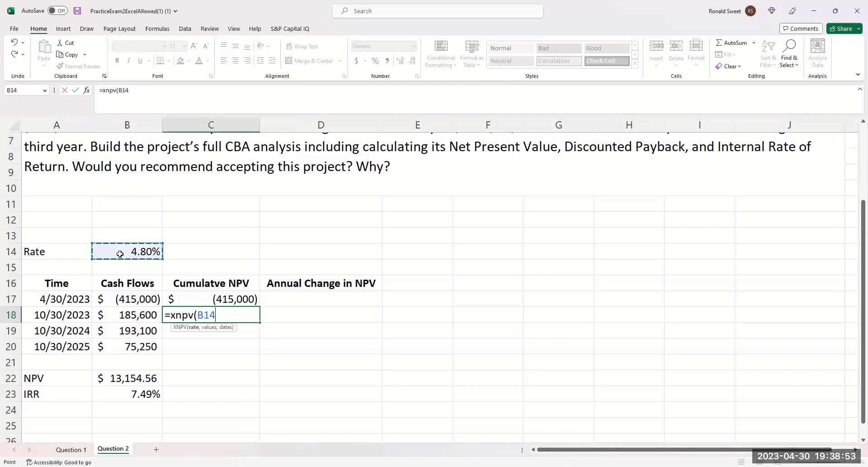
{"action": "key", "text": "F4"}
{"action": "type", "text": ","}
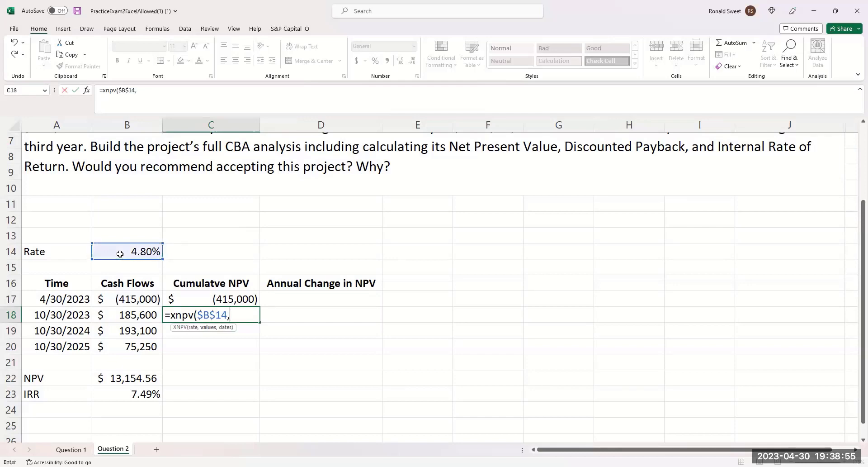
{"action": "left_click", "coordinate": [123, 300]}
{"action": "left_click_drag", "start_coordinate": [123, 309], "coordinate": [123, 315]}
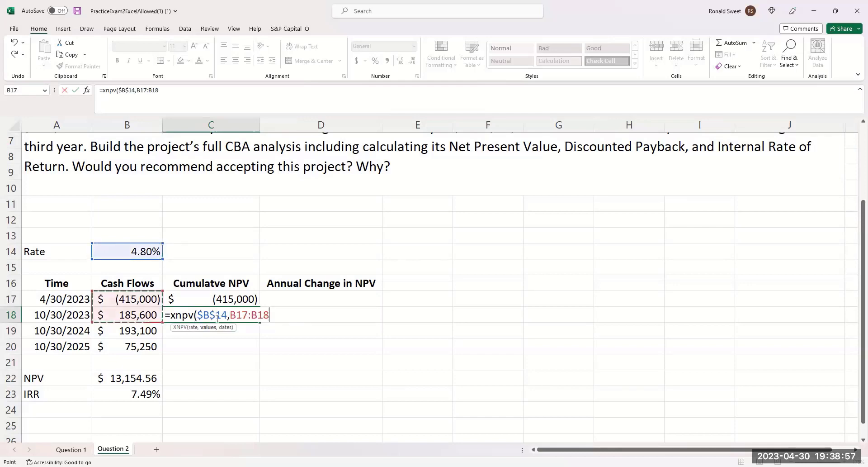
{"action": "left_click", "coordinate": [238, 314]}
{"action": "type", "text": "$14"}
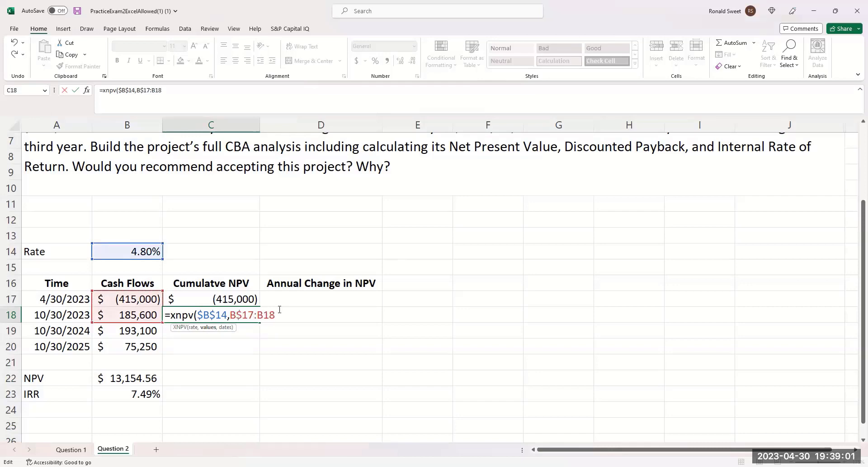
{"action": "type", "text": ","}
{"action": "scroll", "coordinate": [68, 351], "scroll_direction": "up", "scroll_amount": 1}
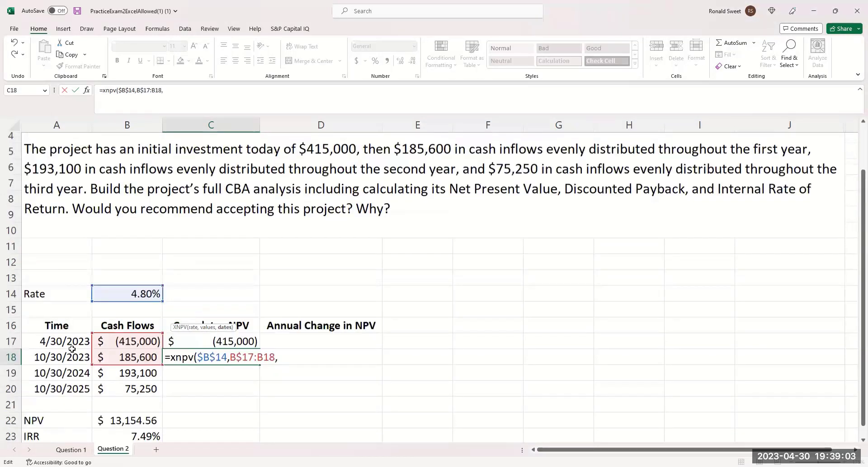
{"action": "left_click_drag", "start_coordinate": [63, 342], "coordinate": [63, 357]}
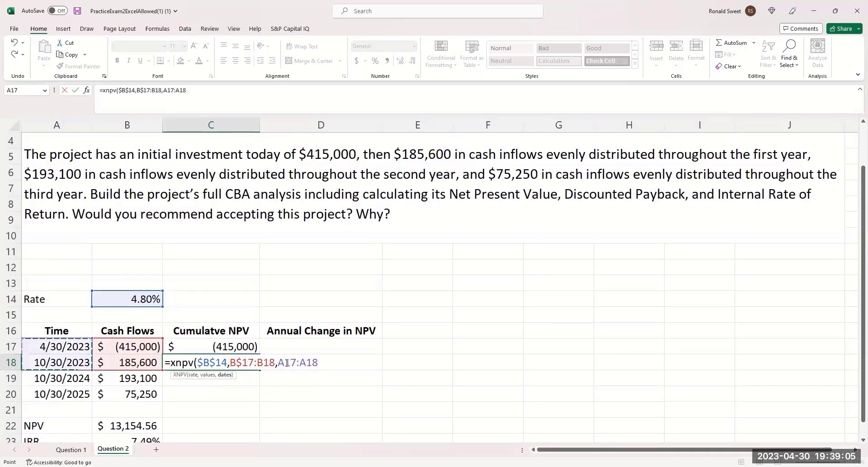
{"action": "left_click", "coordinate": [287, 363]}
{"action": "type", "text": "$"}
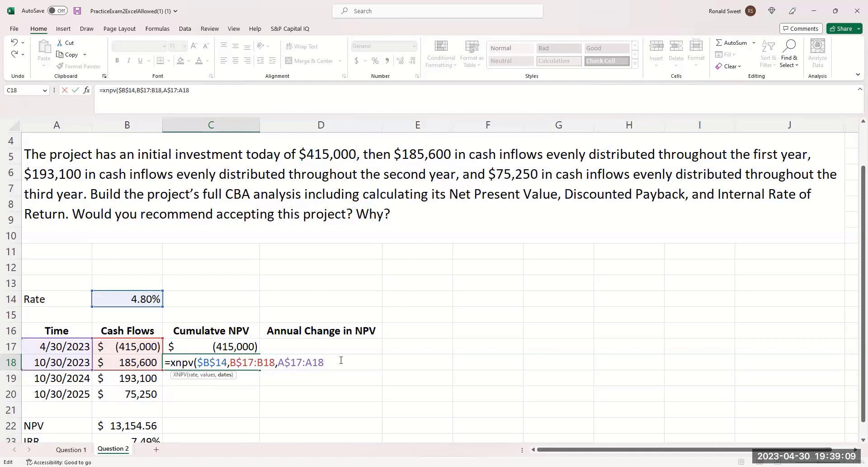
{"action": "type", "text": ")"}
{"action": "key", "text": "Return"}
Step: Format the cumulative NPV in C18 as dollar accounting with no decimals
{"action": "key", "text": "Up"}
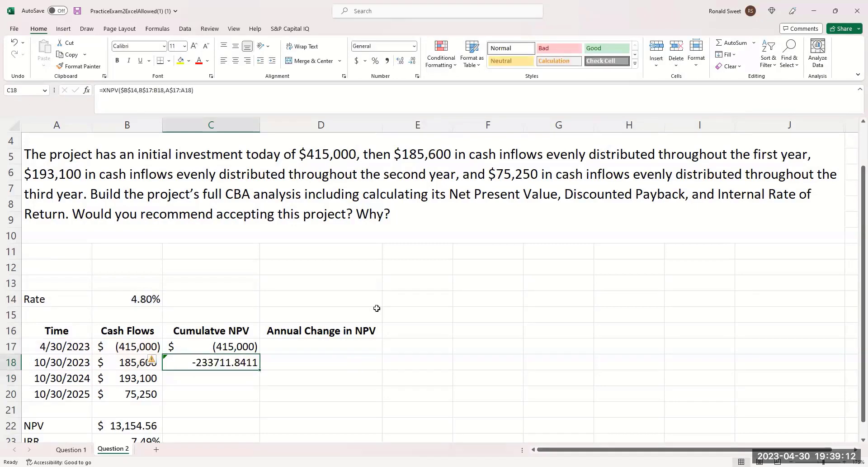
{"action": "left_click", "coordinate": [354, 59]}
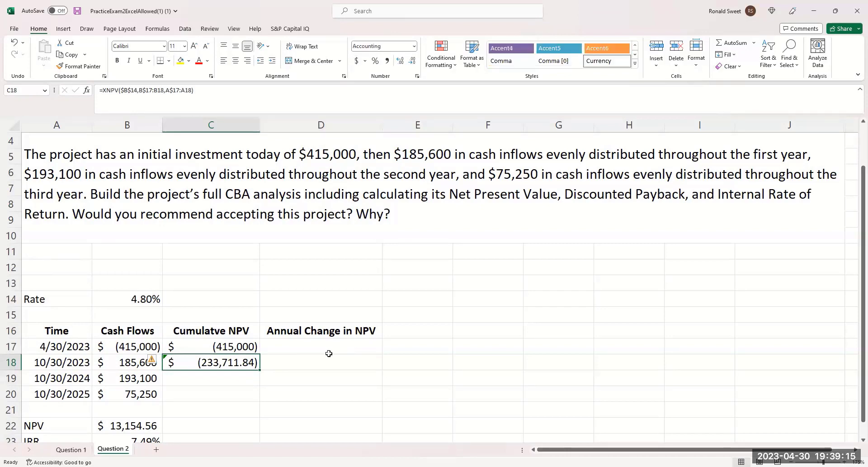
{"action": "left_click", "coordinate": [412, 61]}
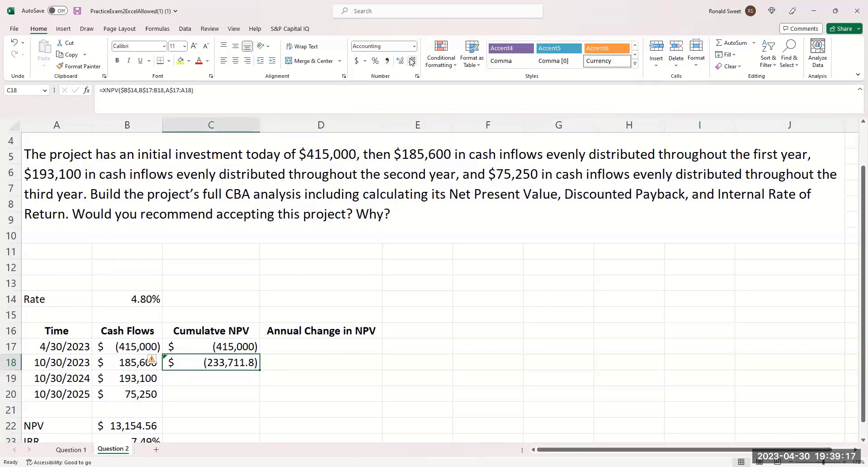
{"action": "left_click", "coordinate": [412, 61]}
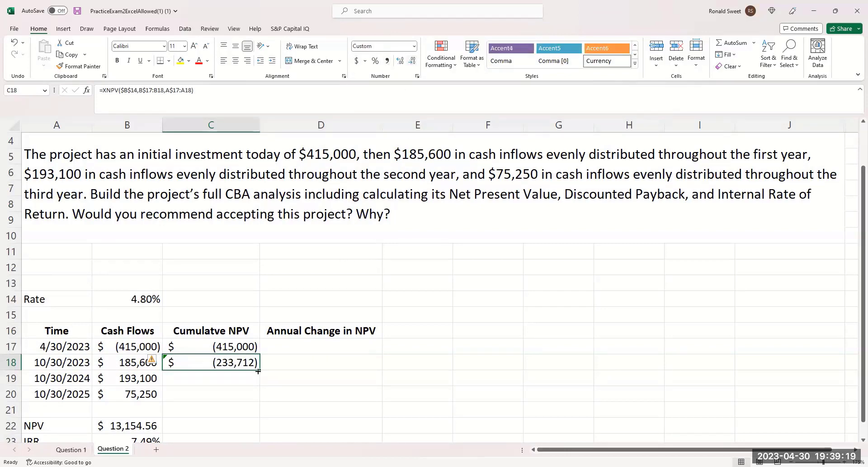
Step: Fill the cumulative NPV formula from C18 down to C20 and compare its last value with the NPV in B22
{"action": "left_click_drag", "start_coordinate": [258, 371], "coordinate": [256, 398]}
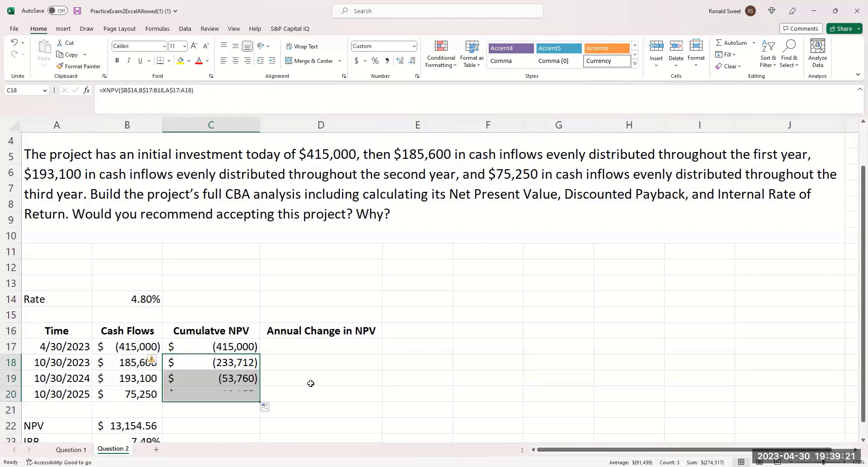
{"action": "left_click", "coordinate": [230, 397]}
{"action": "left_click", "coordinate": [215, 394]}
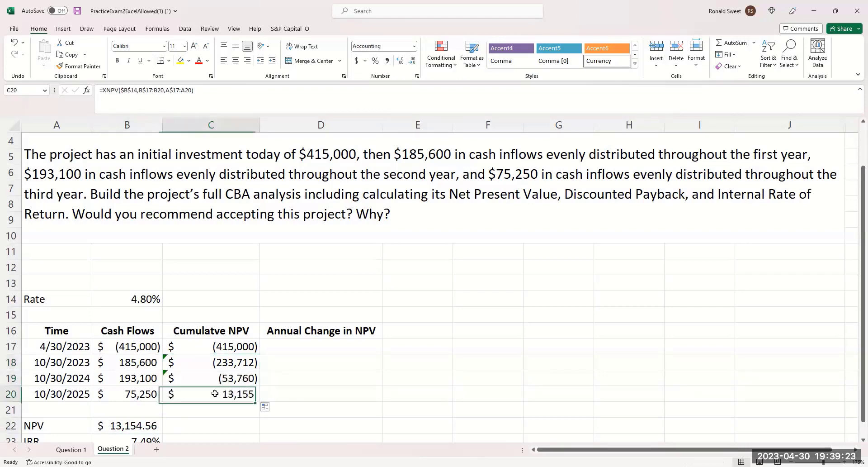
{"action": "left_click", "coordinate": [140, 425]}
{"action": "left_click", "coordinate": [249, 395]}
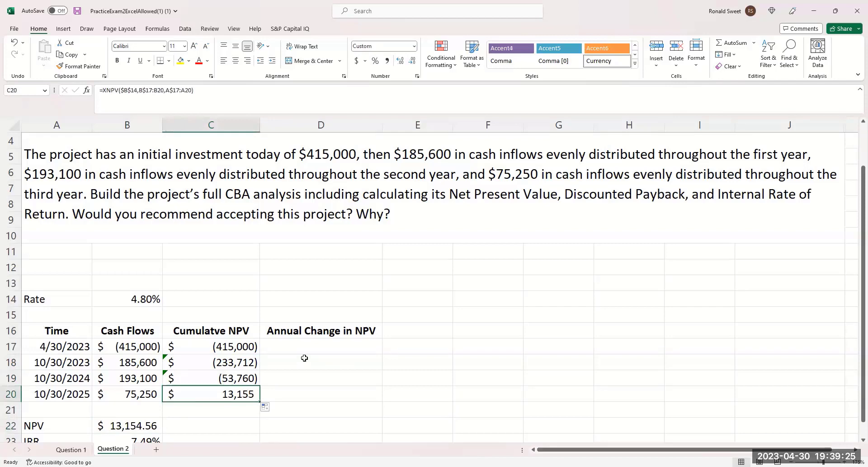
Step: Calculate the first annual change in NPV in D18 with the formula =+C18-C17
{"action": "left_click", "coordinate": [305, 358]}
{"action": "type", "text": "+"}
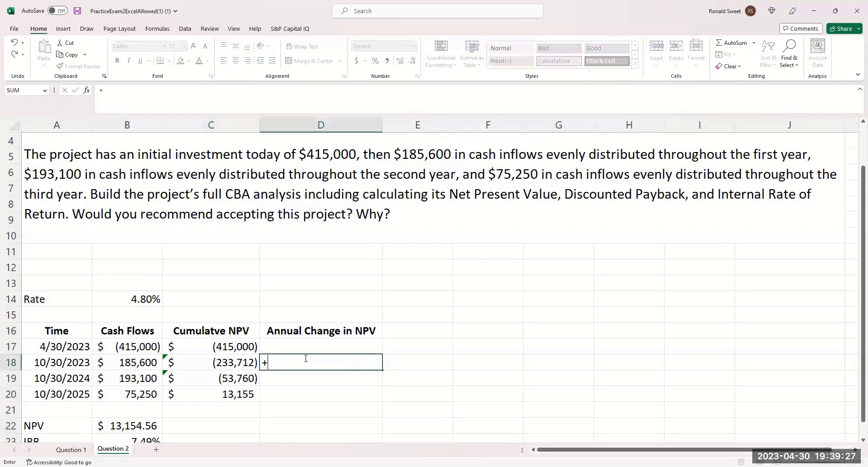
{"action": "key", "text": "Left"}
{"action": "type", "text": "-"}
{"action": "key", "text": "Left"}
{"action": "key", "text": "Up"}
{"action": "key", "text": "Return"}
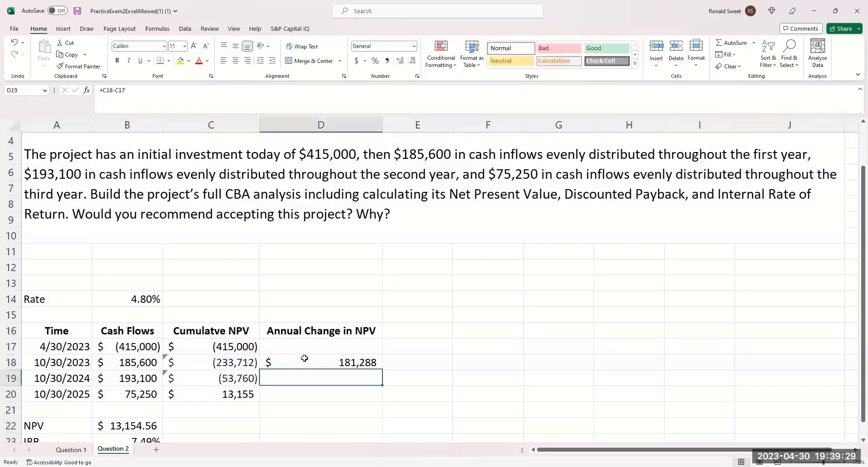
Step: Copy the annual change formula from D18 down through D20
{"action": "left_click", "coordinate": [305, 358]}
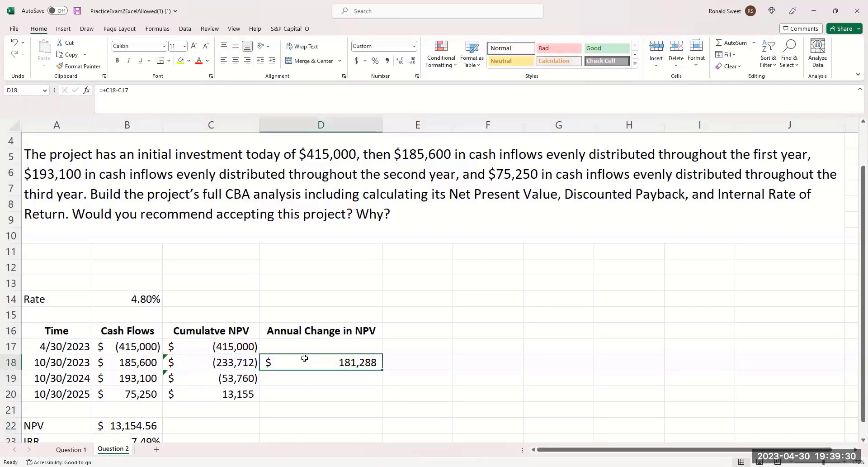
{"action": "left_click", "coordinate": [222, 348]}
{"action": "left_click", "coordinate": [327, 364]}
{"action": "left_click_drag", "start_coordinate": [383, 371], "coordinate": [359, 378]}
{"action": "left_click", "coordinate": [360, 378]}
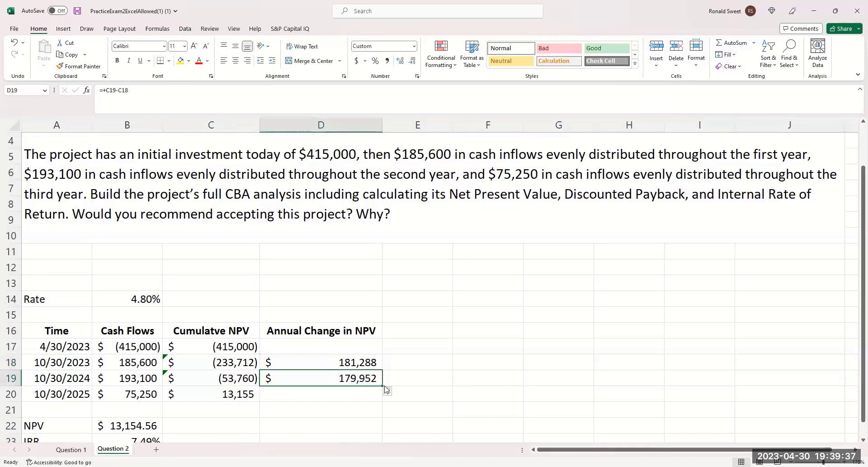
{"action": "left_click_drag", "start_coordinate": [383, 387], "coordinate": [382, 396]}
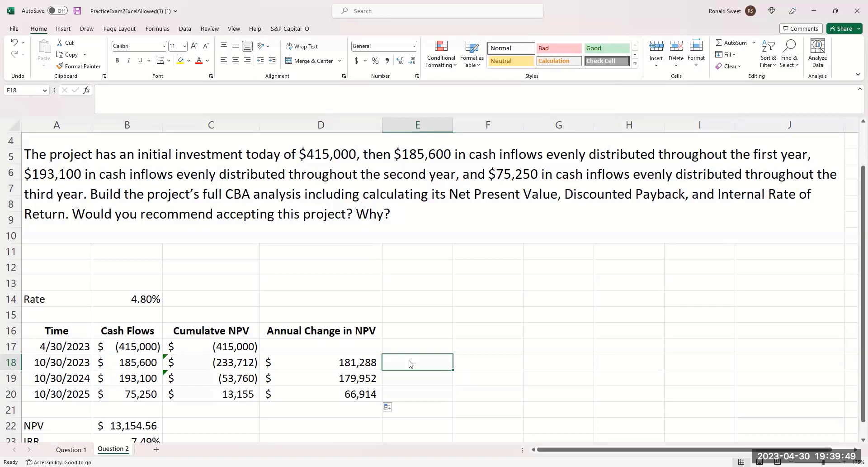
Step: Enter 1 in E18 as the first full year counted toward the discounted payback
{"action": "key", "text": "Left"}
{"action": "key", "text": "Left"}
{"action": "key", "text": "Right"}
{"action": "key", "text": "Left"}
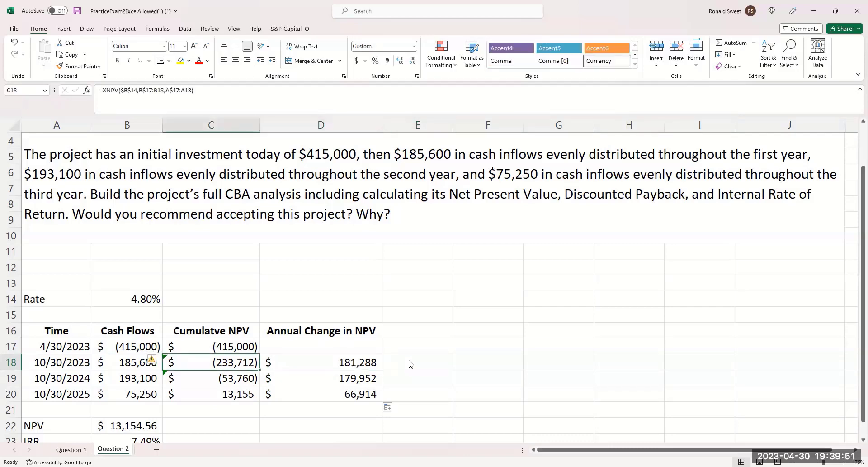
{"action": "key", "text": "Up"}
{"action": "key", "text": "Down"}
{"action": "left_click", "coordinate": [410, 362]}
{"action": "type", "text": "1"}
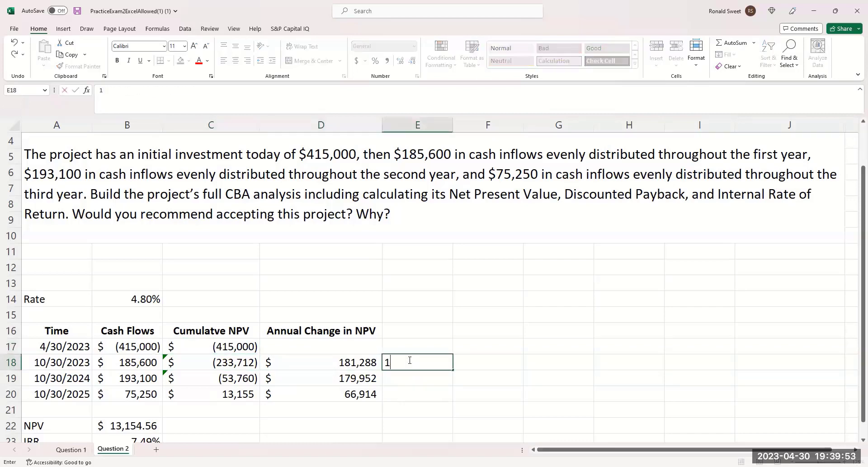
{"action": "key", "text": "Return"}
Step: Enter 1 in E19 for the second full payback year
{"action": "key", "text": "Left"}
{"action": "key", "text": "Left"}
{"action": "key", "text": "Right"}
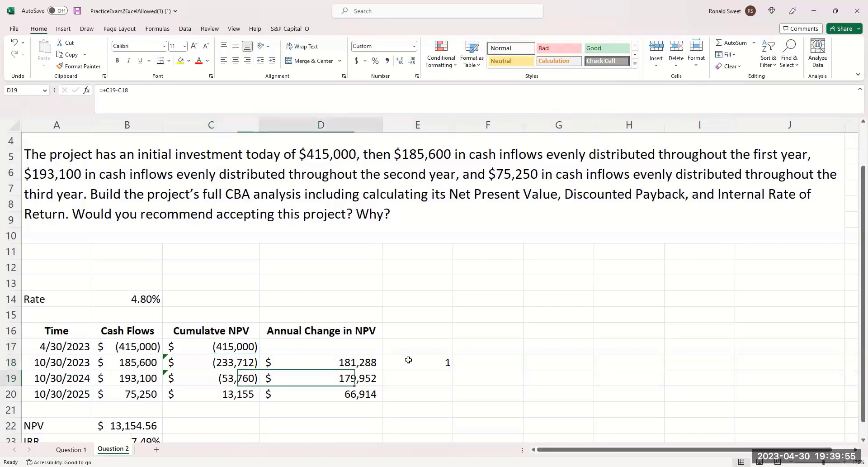
{"action": "key", "text": "Right"}
{"action": "type", "text": "1"}
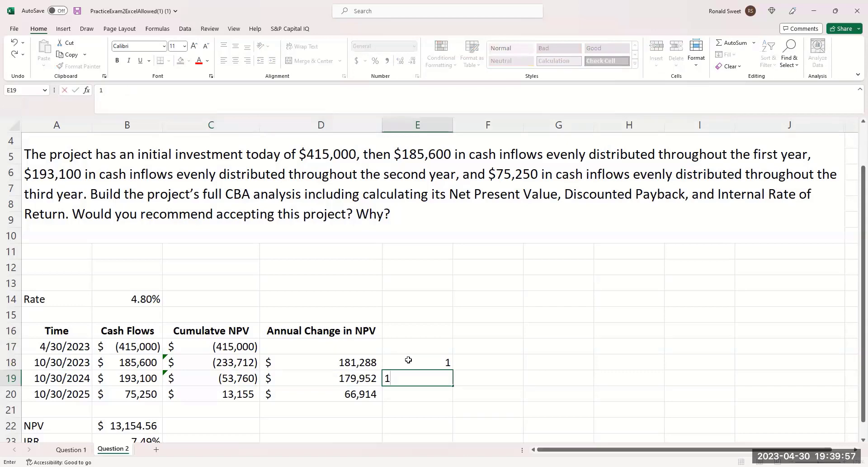
{"action": "key", "text": "Return"}
Step: Calculate the third year's payback fraction in E20 by dividing the negated C19 by D20
{"action": "key", "text": "Left"}
{"action": "key", "text": "Left"}
{"action": "key", "text": "Up"}
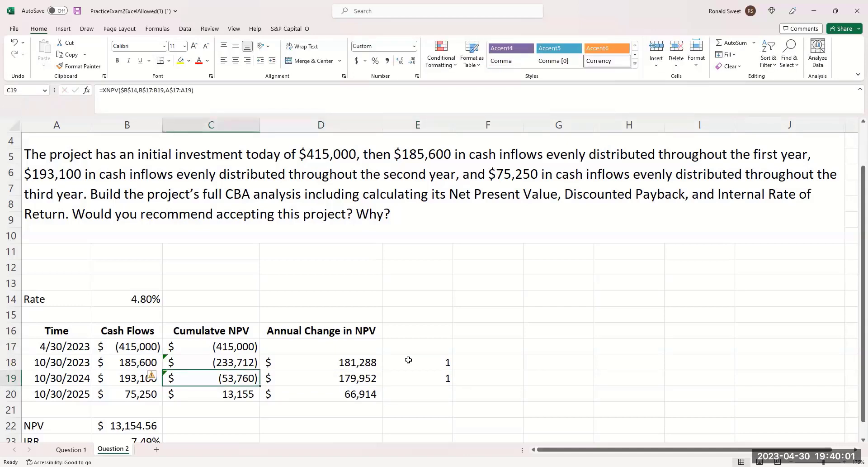
{"action": "key", "text": "Right"}
{"action": "key", "text": "Down"}
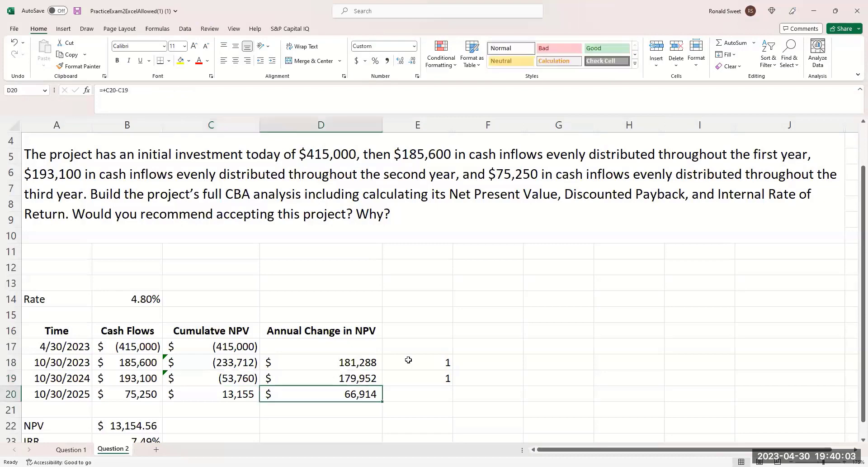
{"action": "key", "text": "Right"}
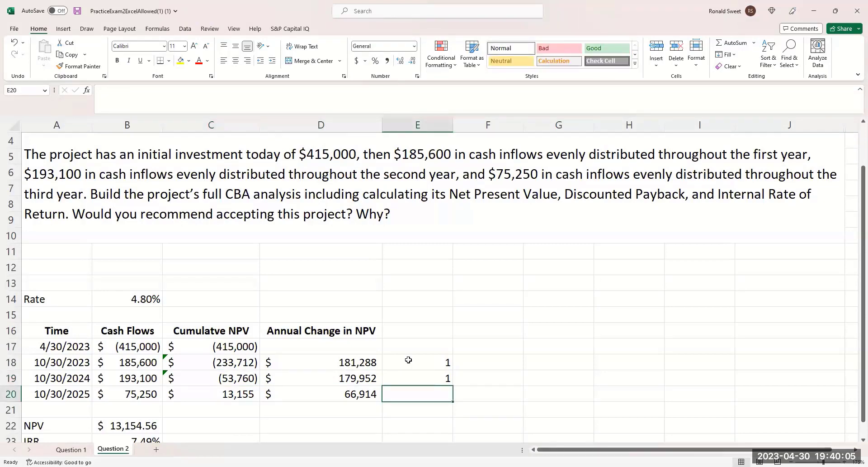
{"action": "type", "text": "-"}
{"action": "key", "text": "Left"}
{"action": "key", "text": "Left"}
{"action": "key", "text": "Up"}
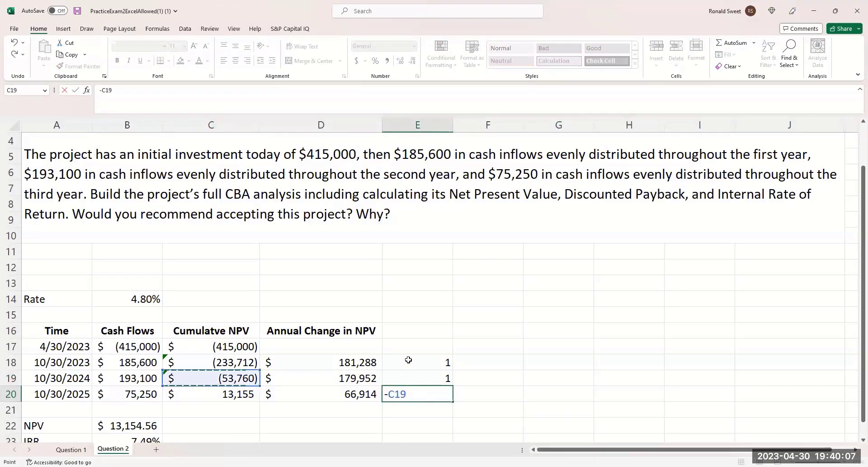
{"action": "type", "text": "/"}
{"action": "key", "text": "Left"}
{"action": "key", "text": "Return"}
Step: Total the payback years in B24 with =SUM(E18:E20) and apply the comma format with two decimals
{"action": "key", "text": "Left"}
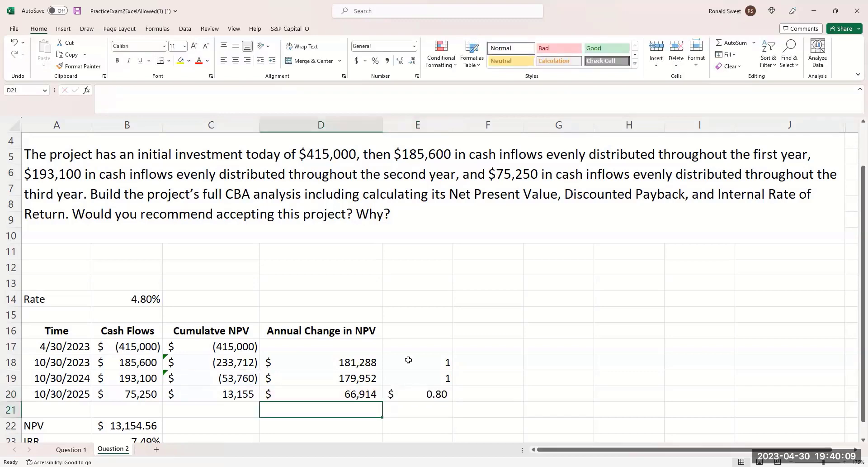
{"action": "key", "text": "Left"}
{"action": "key", "text": "Down"}
{"action": "key", "text": "Left"}
{"action": "key", "text": "Down"}
{"action": "key", "text": "Down"}
{"action": "type", "text": "="}
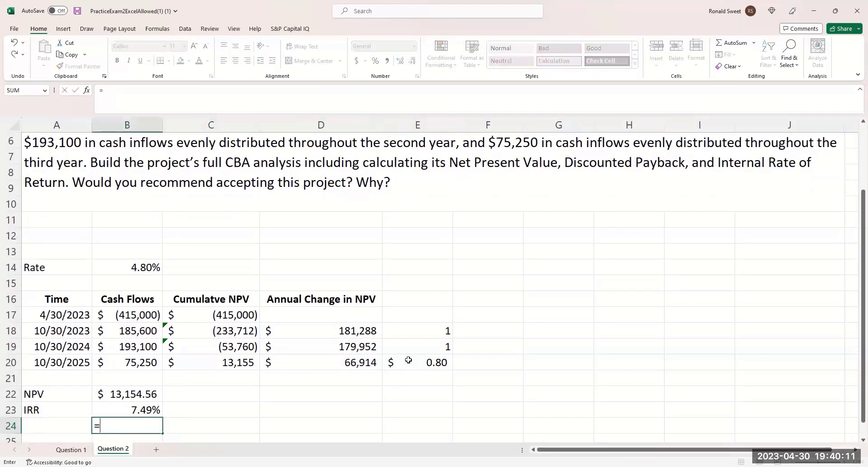
{"action": "type", "text": "sum("}
{"action": "key", "text": "Right"}
{"action": "key", "text": "Right"}
{"action": "key", "text": "Right"}
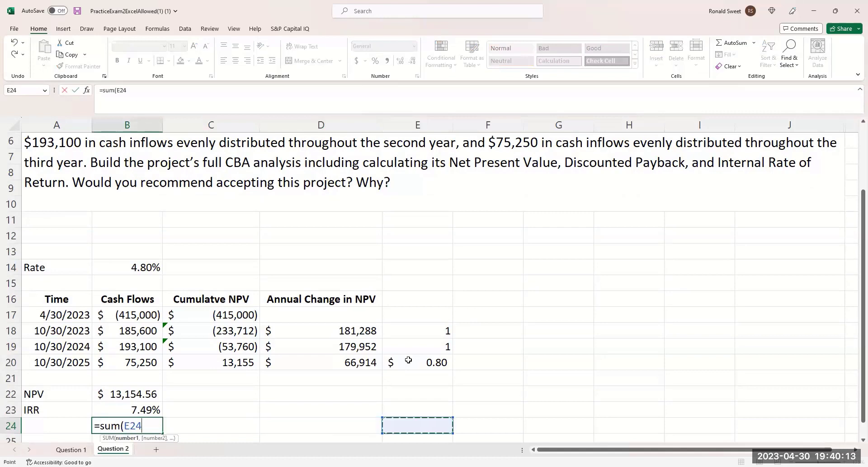
{"action": "key", "text": "Up"}
{"action": "key", "text": "Up"}
{"action": "key", "text": "Up"}
{"action": "key", "text": "Up"}
{"action": "key", "text": "shift+Up"}
{"action": "key", "text": "shift+Up"}
{"action": "key", "text": "ctrl+Return"}
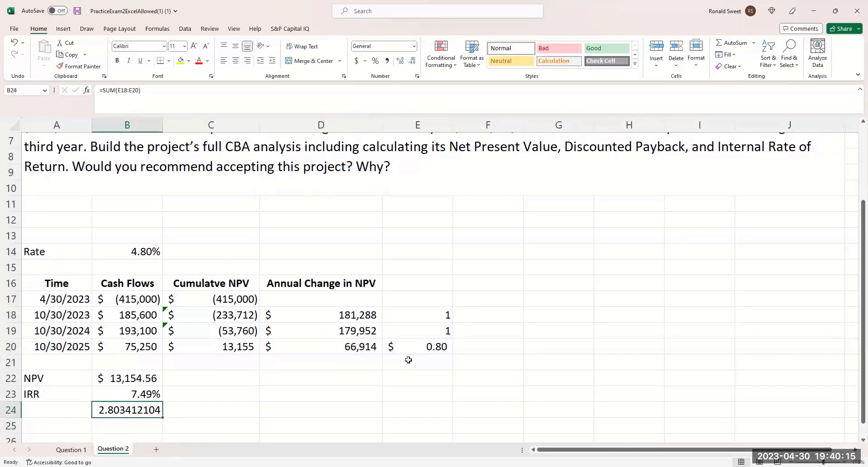
{"action": "left_click", "coordinate": [387, 61]}
Step: Check the cutoff period in the problem text and enter "Accept because NPV >0" in C22 beside the NPV
{"action": "scroll", "coordinate": [364, 217], "scroll_direction": "up", "scroll_amount": 1}
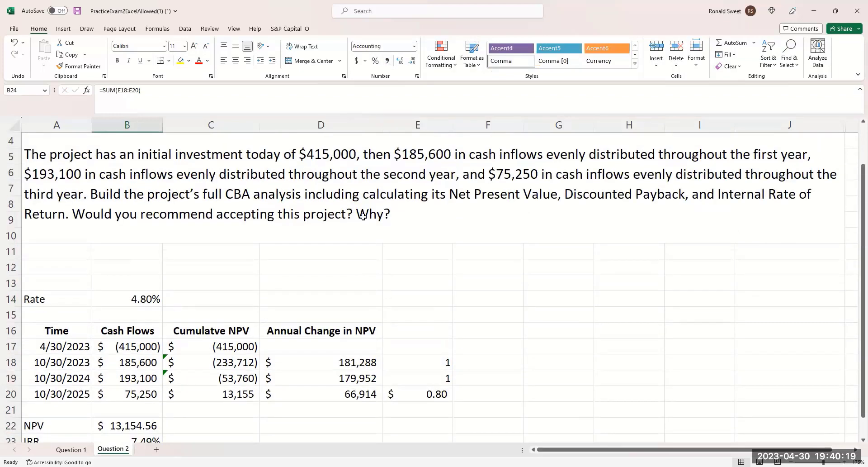
{"action": "scroll", "coordinate": [363, 216], "scroll_direction": "up", "scroll_amount": 1}
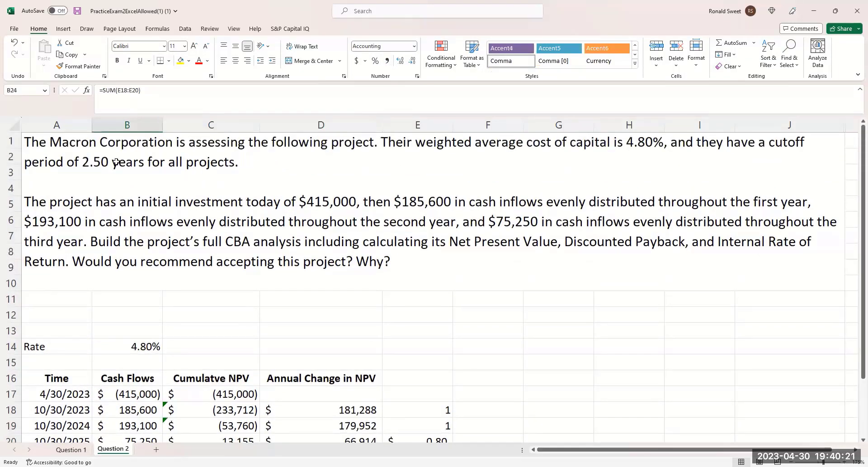
{"action": "scroll", "coordinate": [117, 162], "scroll_direction": "down", "scroll_amount": 4}
{"action": "left_click", "coordinate": [192, 288]}
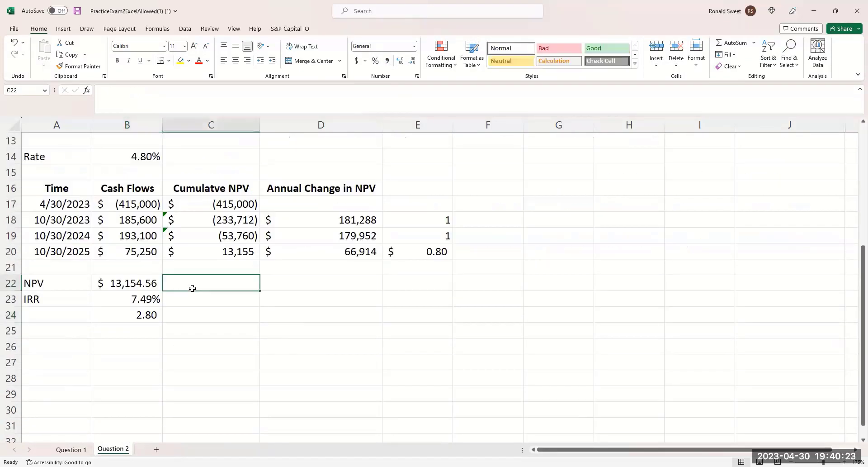
{"action": "type", "text": "Accept"}
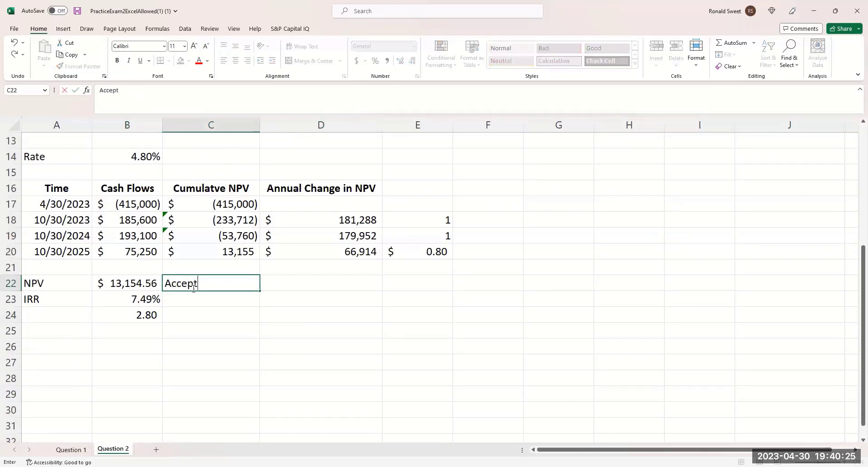
{"action": "type", "text": " because NPV "}
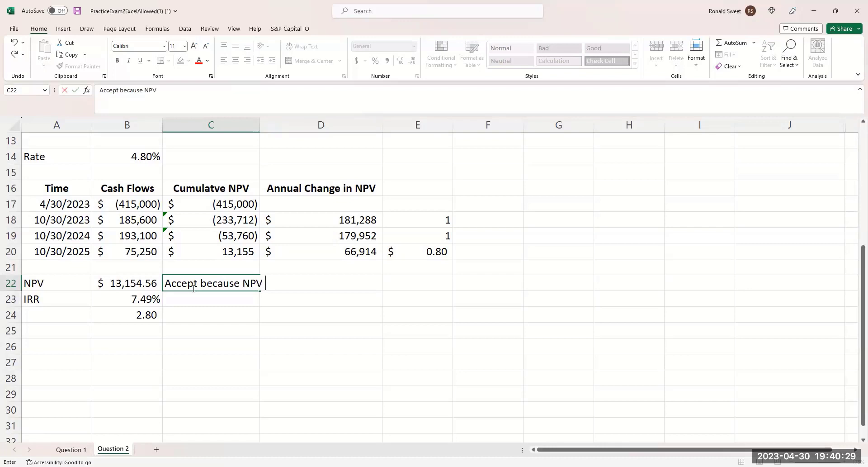
{"action": "type", "text": ">0"}
{"action": "key", "text": "Return"}
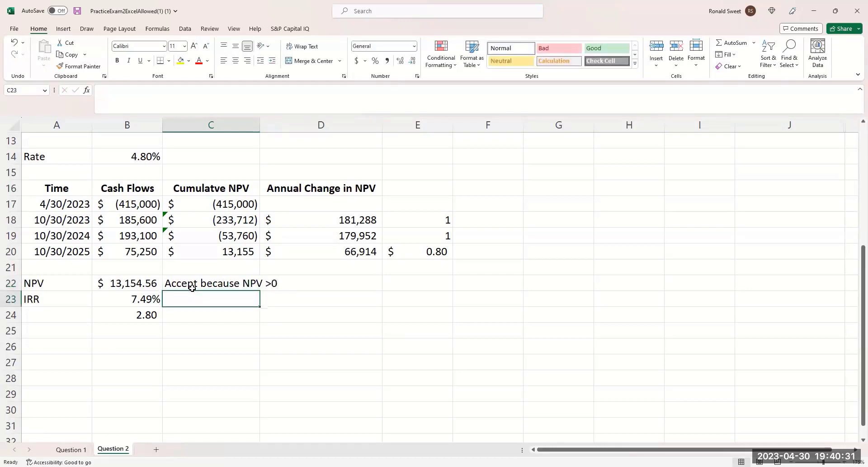
Step: Enter the decision "Accept because IRR > WACC" in C23 beside the IRR
{"action": "type", "text": "Accept beca"}
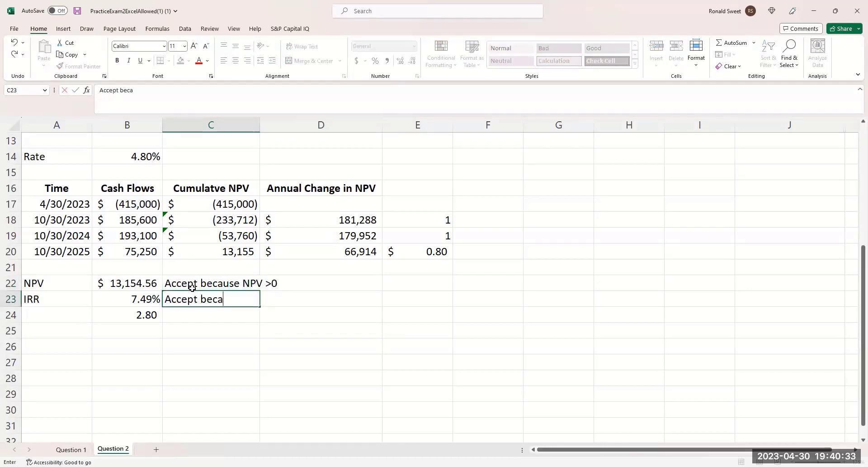
{"action": "type", "text": "use IRR > WACC"}
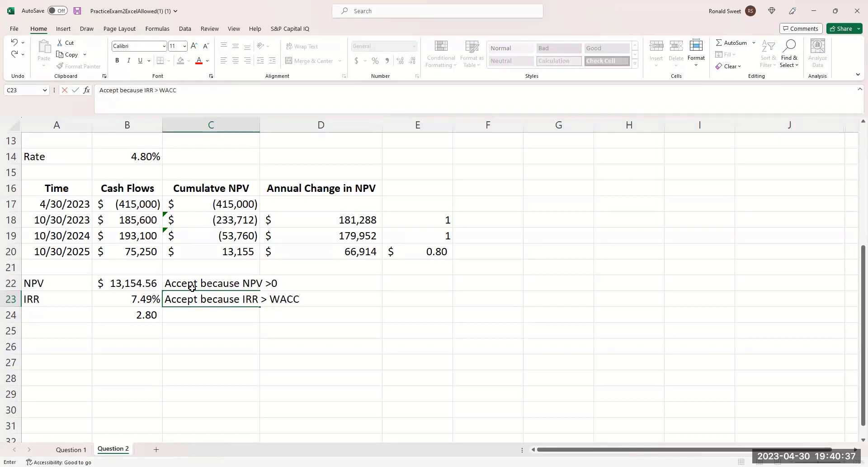
{"action": "key", "text": "Return"}
Step: Enter the decision "Reject because payback > Standard of 2.50" in C24 beside the payback total
{"action": "type", "text": "Reje"}
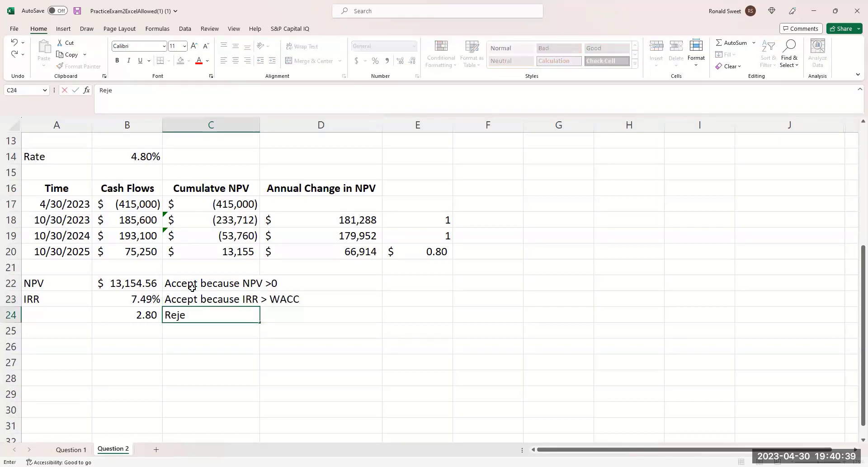
{"action": "type", "text": "ct because payb"}
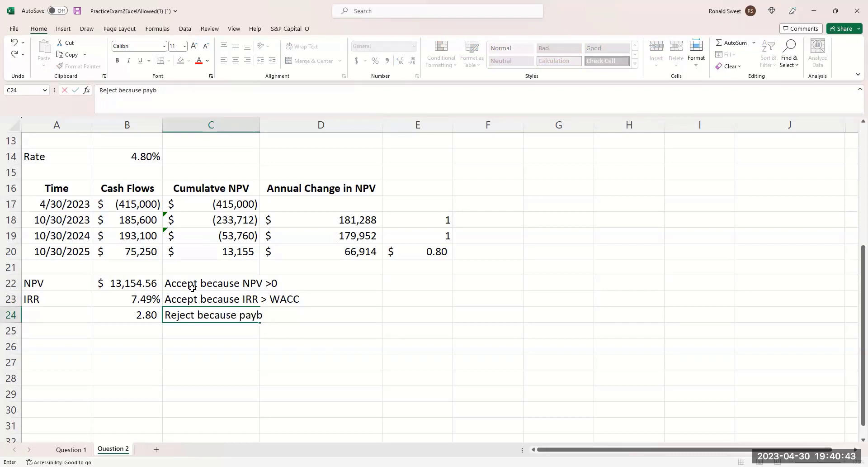
{"action": "type", "text": "ack > Standard of 2.50"}
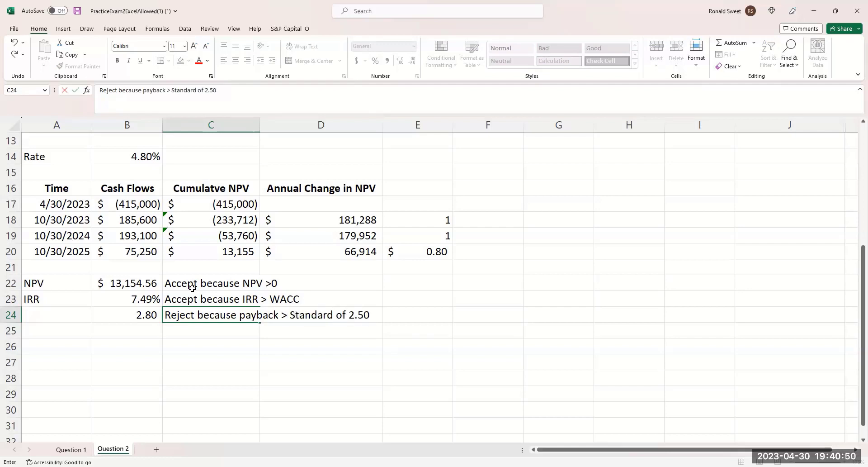
{"action": "key", "text": "Return"}
{"action": "key", "text": "Up"}
{"action": "left_click", "coordinate": [192, 287], "text": "shift"}
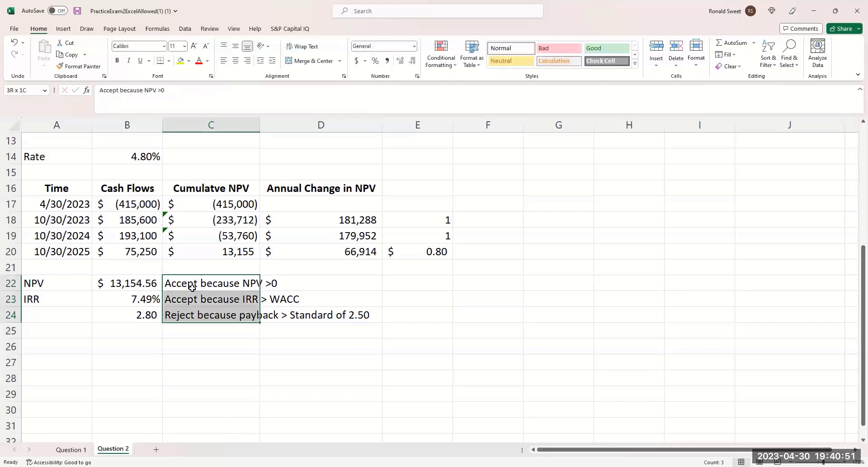
Step: Label the payback row in A24 as "Discounted Payback"
{"action": "key", "text": "Left"}
{"action": "key", "text": "Up"}
{"action": "key", "text": "Up"}
{"action": "key", "text": "Left"}
{"action": "key", "text": "Up"}
{"action": "key", "text": "Up"}
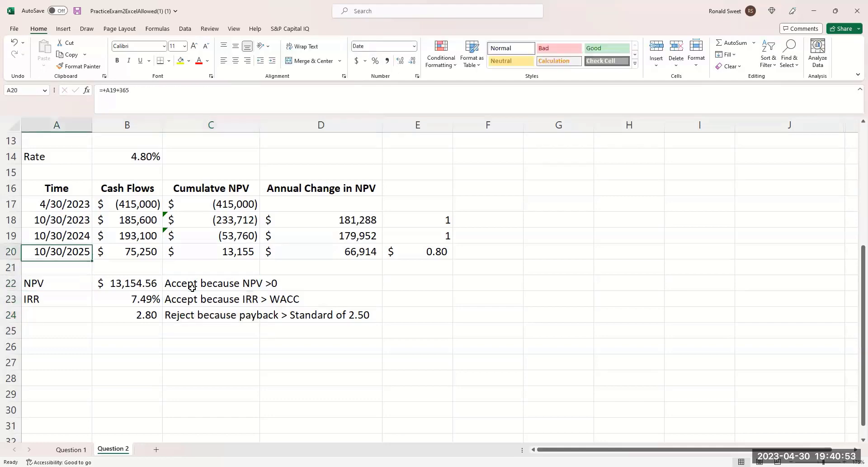
{"action": "key", "text": "Down"}
{"action": "key", "text": "Down"}
{"action": "key", "text": "Down"}
{"action": "key", "text": "Down"}
{"action": "type", "text": "Discoun"}
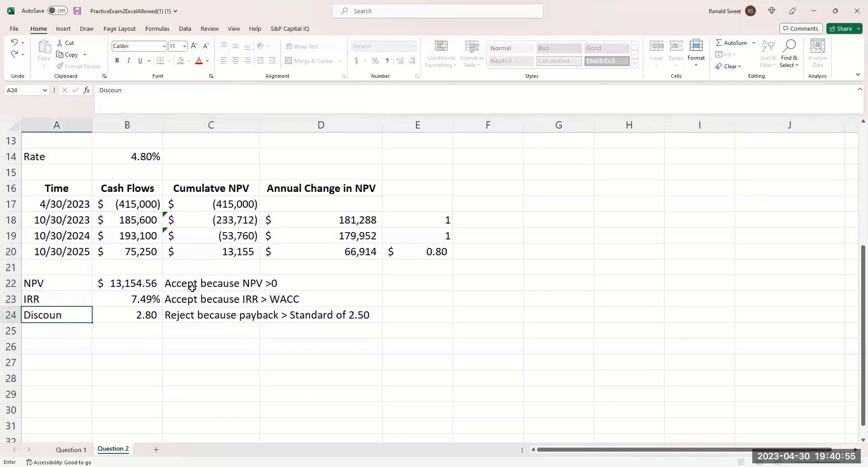
{"action": "type", "text": "ted Payback"}
{"action": "key", "text": "Return"}
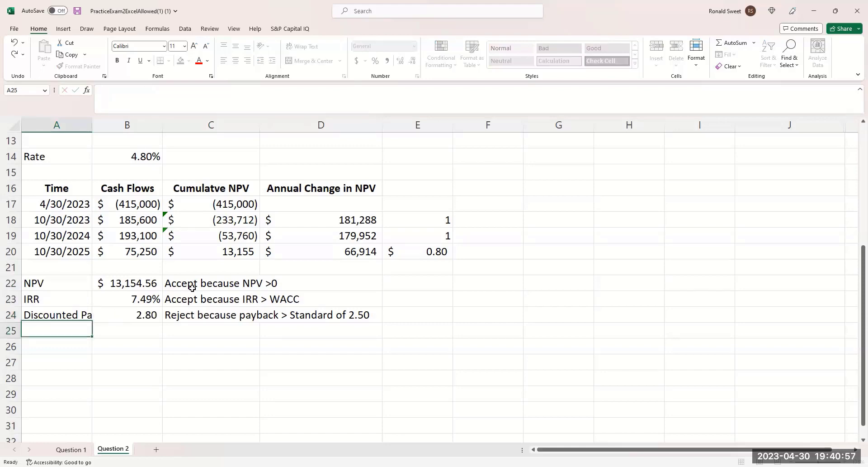
Step: Widen column A until the "Discounted Payback" label in A24 fits completely
{"action": "key", "text": "Up"}
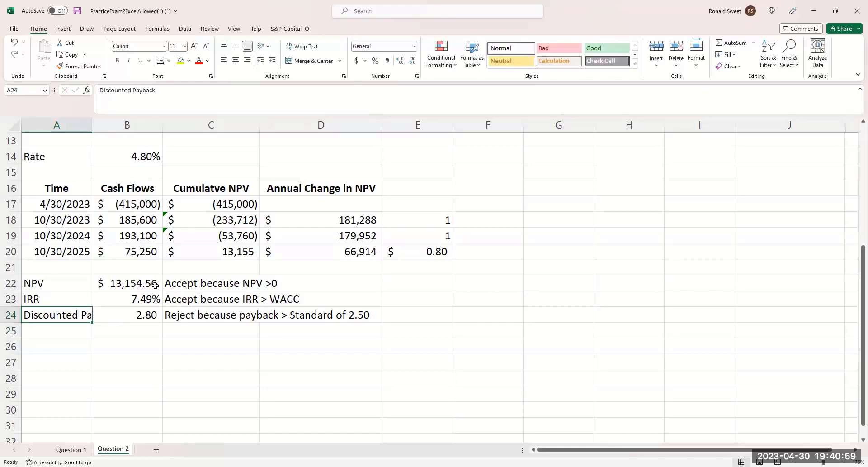
{"action": "left_click_drag", "start_coordinate": [96, 126], "coordinate": [143, 125]}
{"action": "scroll", "coordinate": [117, 235], "scroll_direction": "up", "scroll_amount": 4}
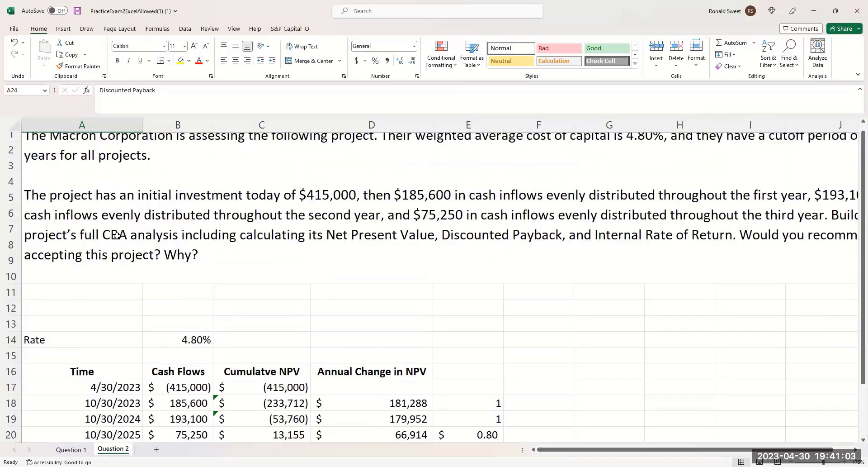
{"action": "scroll", "coordinate": [117, 236], "scroll_direction": "down", "scroll_amount": 3}
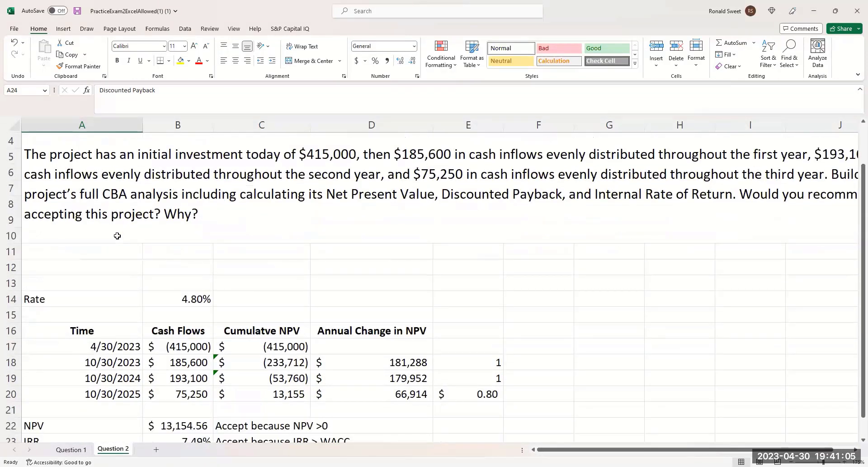
Step: Review the yearly payback entries in E18 through E20 that make up the discounted payback
{"action": "left_click", "coordinate": [469, 266]}
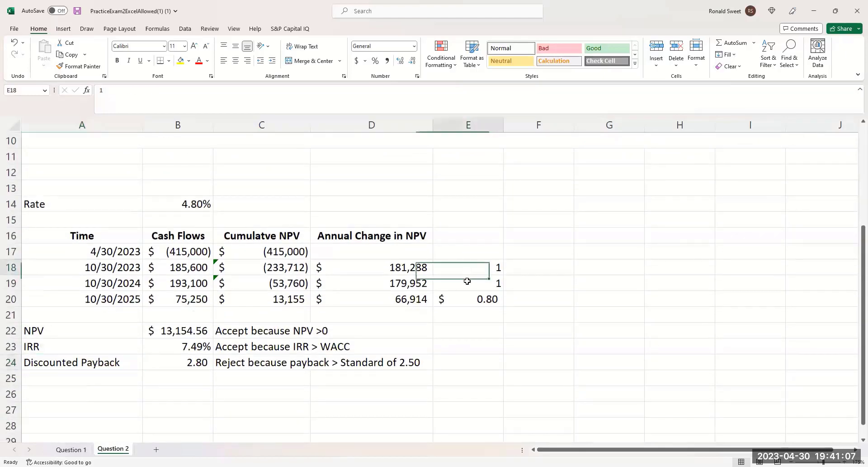
{"action": "left_click", "coordinate": [467, 283]}
{"action": "left_click", "coordinate": [472, 305]}
{"action": "left_click", "coordinate": [471, 271]}
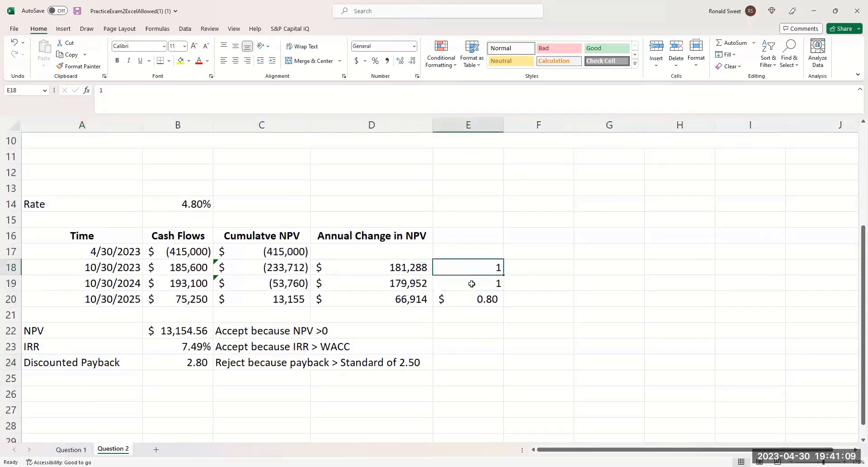
{"action": "left_click", "coordinate": [471, 284]}
{"action": "left_click", "coordinate": [476, 302]}
{"action": "left_click", "coordinate": [457, 270]}
{"action": "left_click", "coordinate": [462, 282]}
{"action": "left_click", "coordinate": [466, 297]}
{"action": "left_click", "coordinate": [473, 269]}
Step: Examine the cumulative NPV formulas in C18 through C20 and the final year's NPV change in D20 behind the payback fraction
{"action": "left_click", "coordinate": [279, 272]}
{"action": "left_click", "coordinate": [276, 283]}
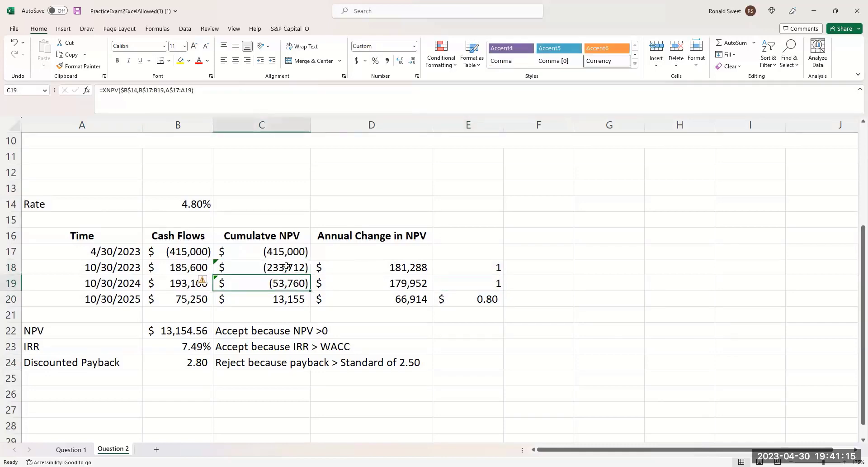
{"action": "left_click", "coordinate": [278, 268]}
{"action": "left_click", "coordinate": [286, 284]}
{"action": "left_click", "coordinate": [278, 295]}
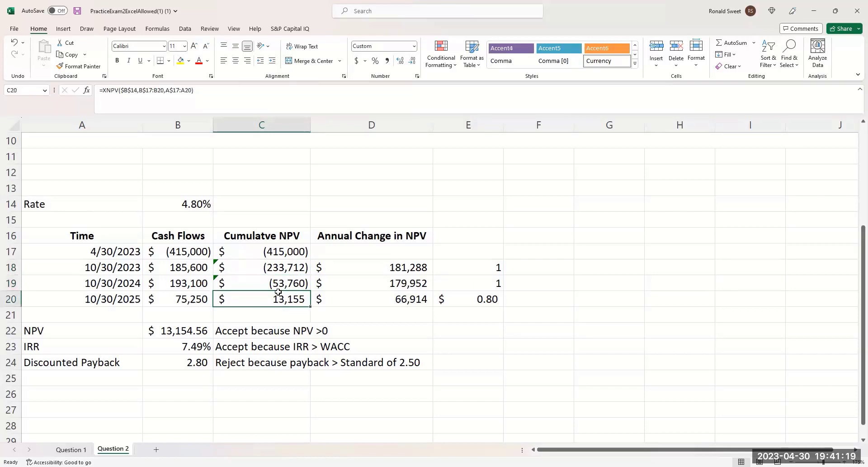
{"action": "left_click", "coordinate": [270, 282]}
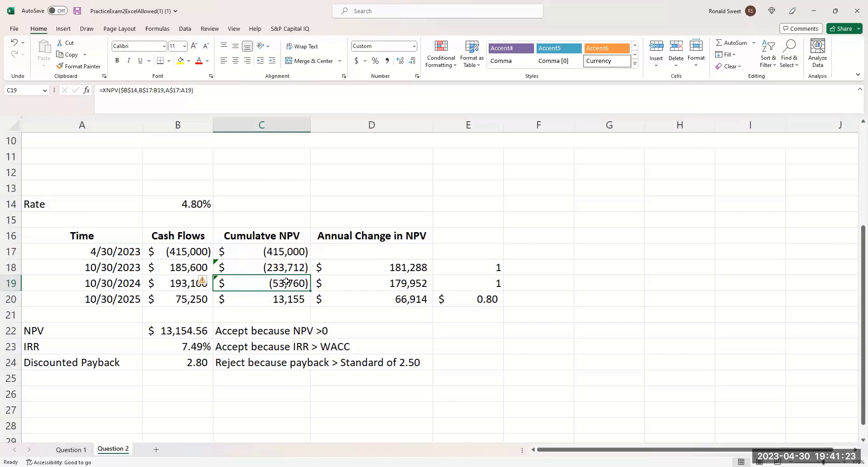
{"action": "left_click", "coordinate": [412, 300]}
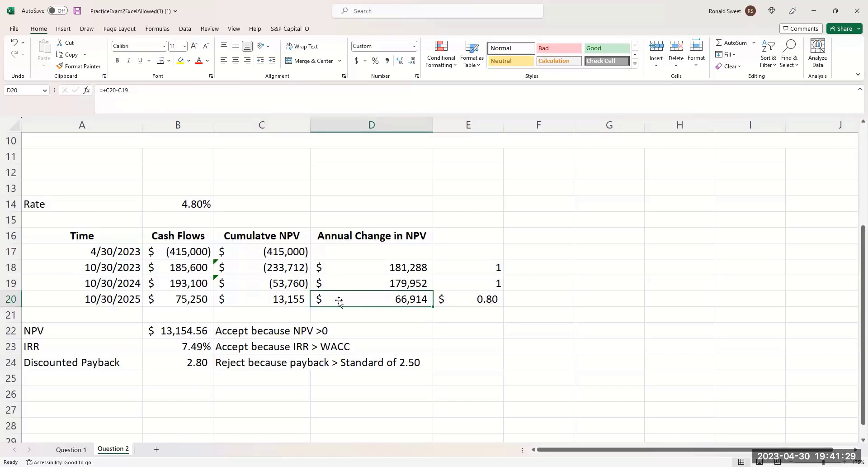
{"action": "left_click", "coordinate": [293, 284]}
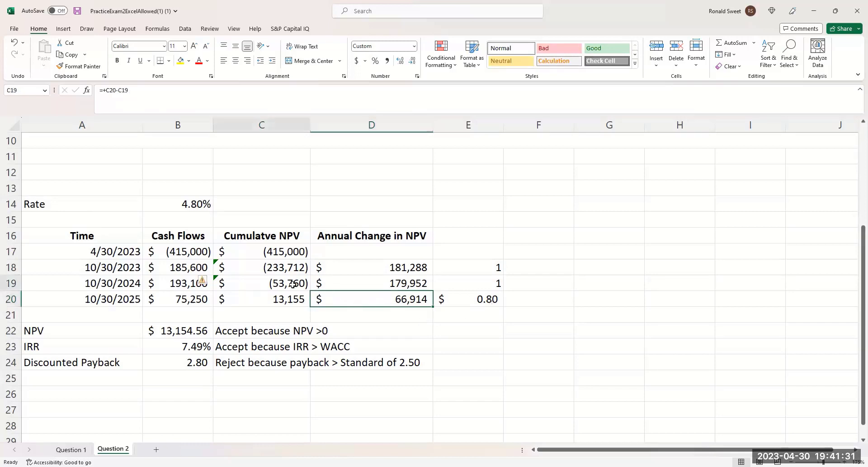
{"action": "left_click", "coordinate": [400, 302]}
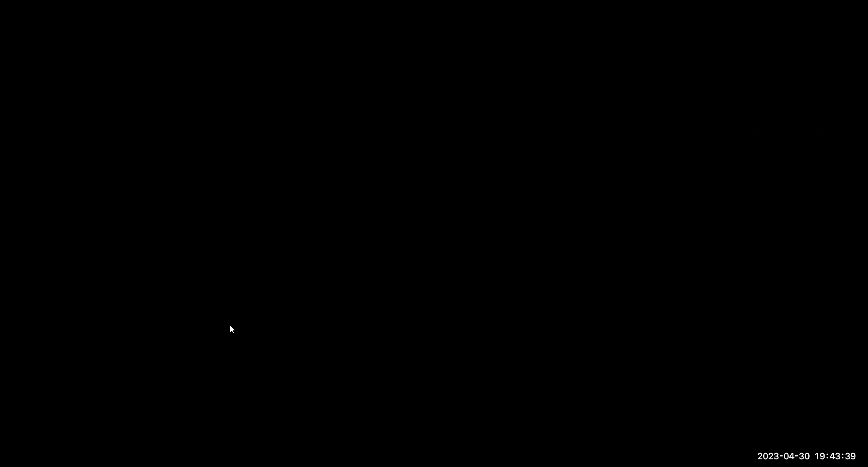
Step: Switch to the PracticeExam2Number2 document in Word and start the Question 3 answer below its text with the line "FFIV:"
{"action": "scroll", "coordinate": [234, 326], "scroll_direction": "down", "scroll_amount": 8}
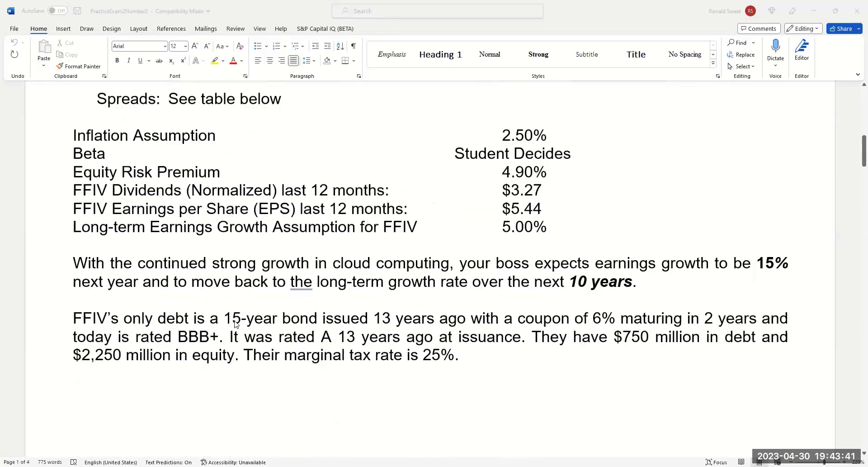
{"action": "scroll", "coordinate": [234, 323], "scroll_direction": "down", "scroll_amount": 8}
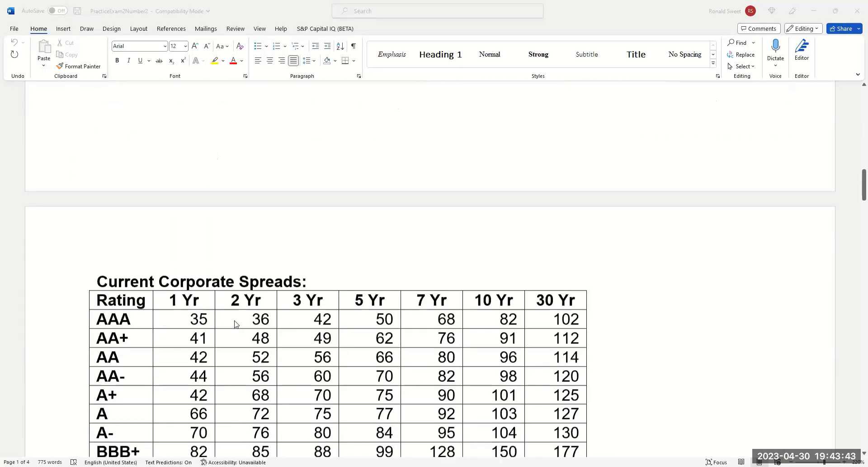
{"action": "scroll", "coordinate": [234, 323], "scroll_direction": "down", "scroll_amount": 15}
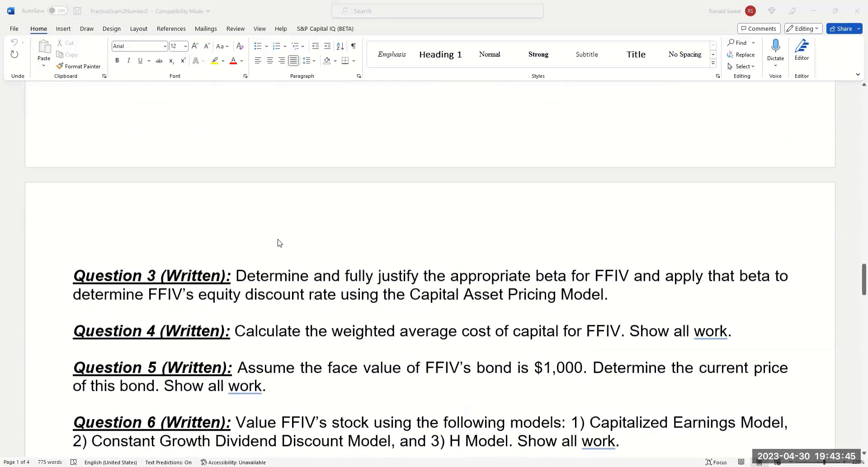
{"action": "scroll", "coordinate": [284, 134], "scroll_direction": "down", "scroll_amount": 1}
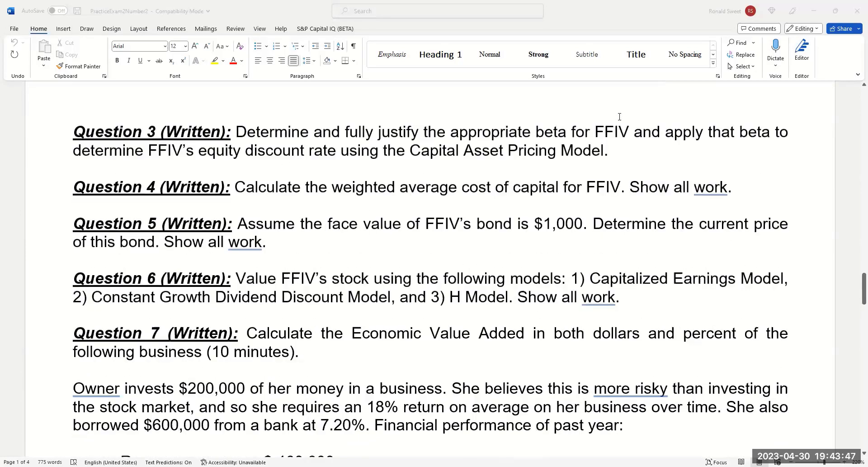
{"action": "left_click", "coordinate": [545, 131]}
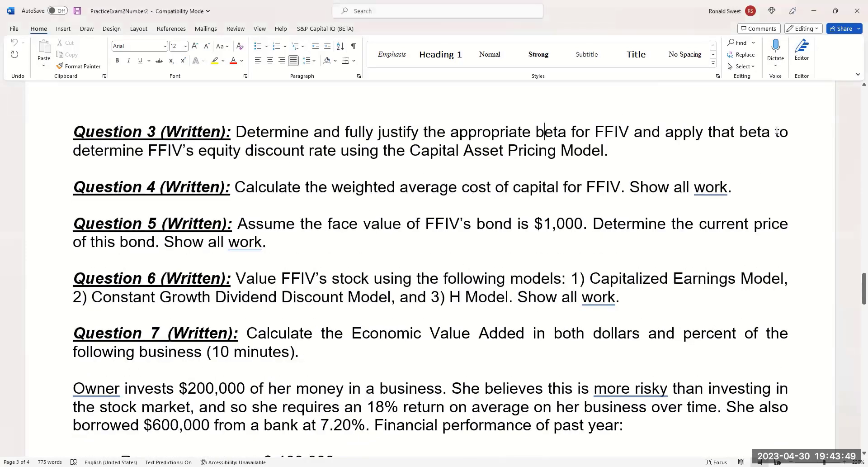
{"action": "left_click", "coordinate": [615, 153]}
{"action": "key", "text": "Return"}
{"action": "key", "text": "Return"}
{"action": "key", "text": "Return"}
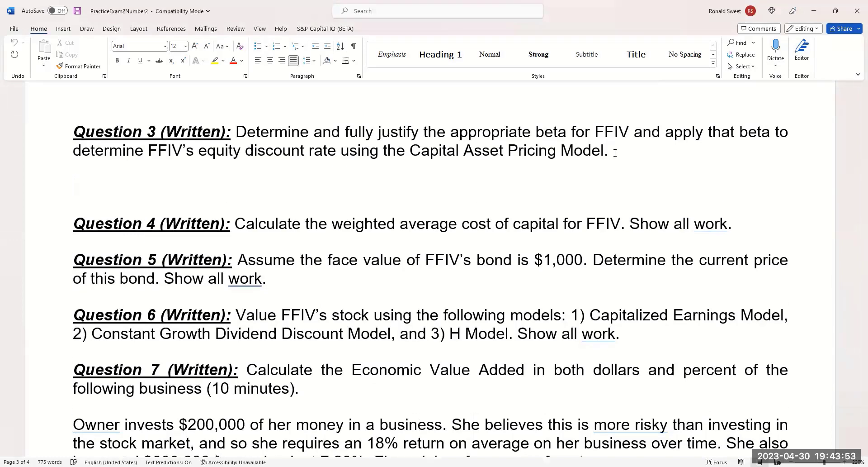
{"action": "type", "text": "FFI"}
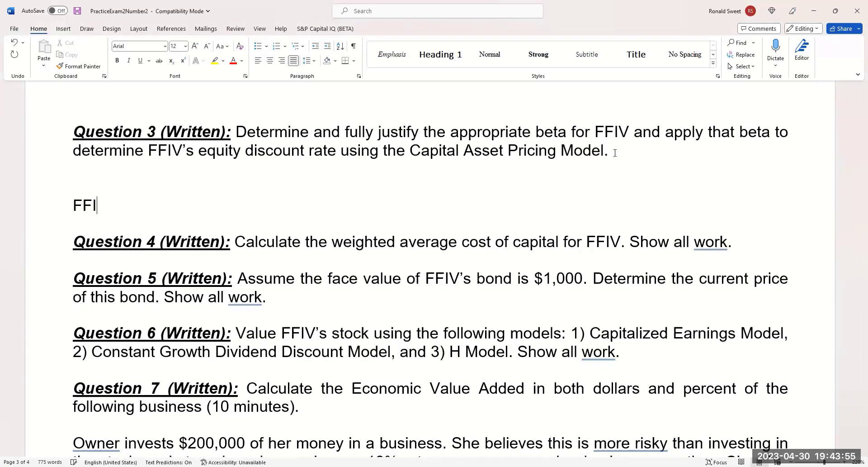
{"action": "type", "text": "V:"}
{"action": "key", "text": "Return"}
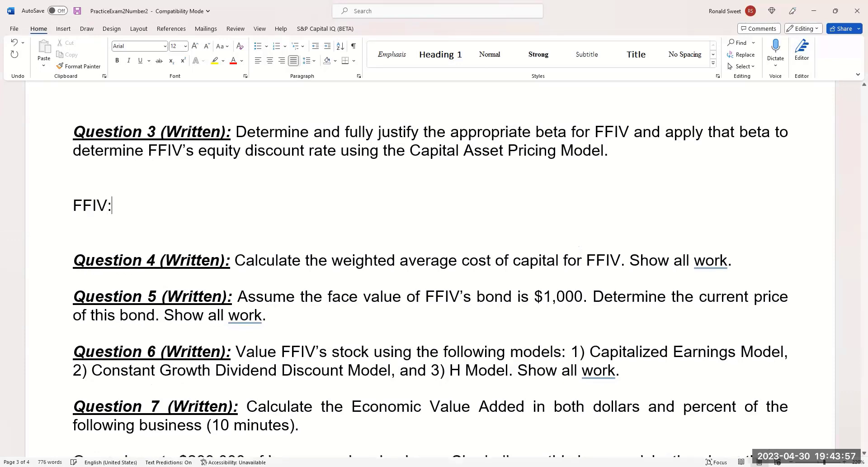